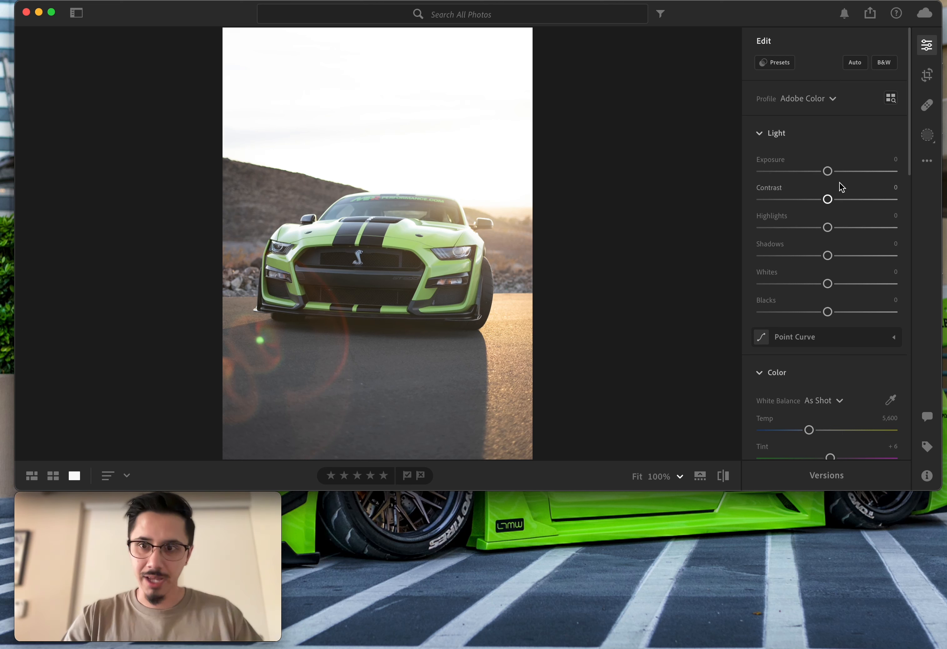
# Step: Lower the photo's exposure to −1.01 and raise the shadows to +62
pyautogui.moveTo(827, 171); pyautogui.dragTo(814, 172)
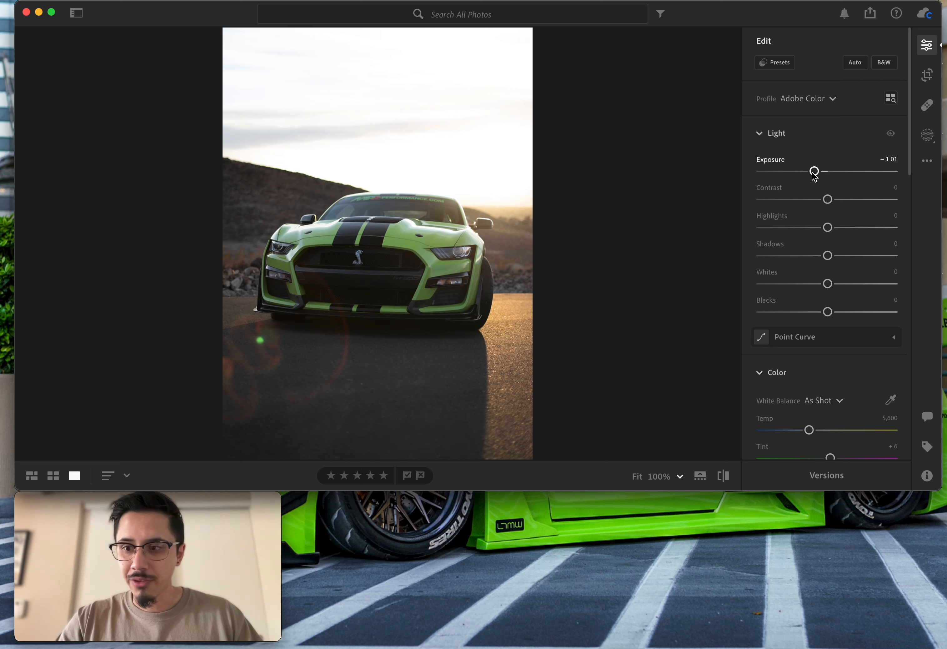
pyautogui.scroll(-2, 873, 228)
pyautogui.moveTo(826, 234); pyautogui.dragTo(869, 240)
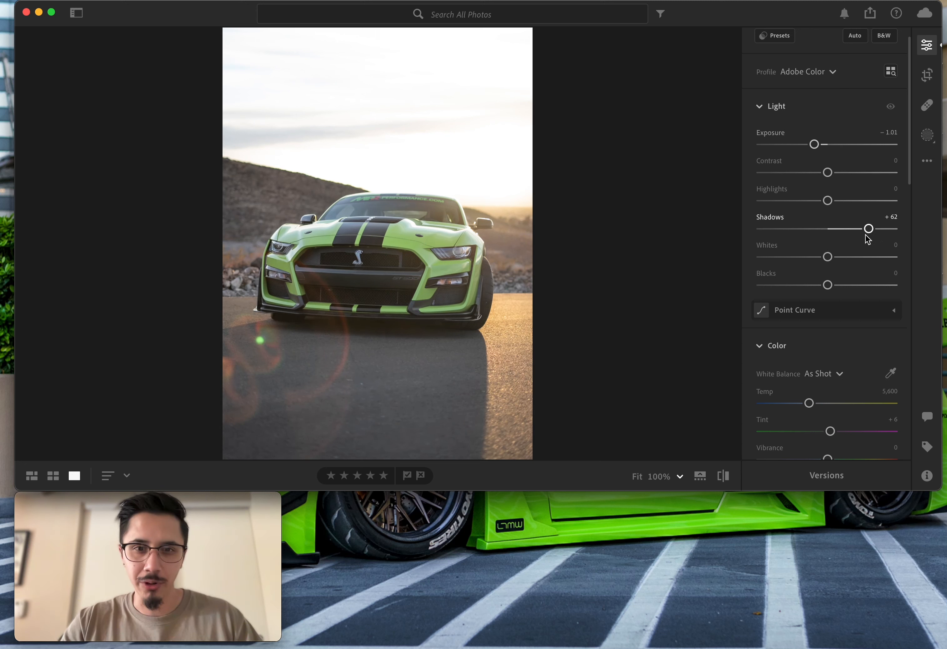
# Step: Balance the photo's tones with whites at −7, blacks at −17, highlights at −80 and contrast at +32
pyautogui.moveTo(827, 257); pyautogui.dragTo(823, 259)
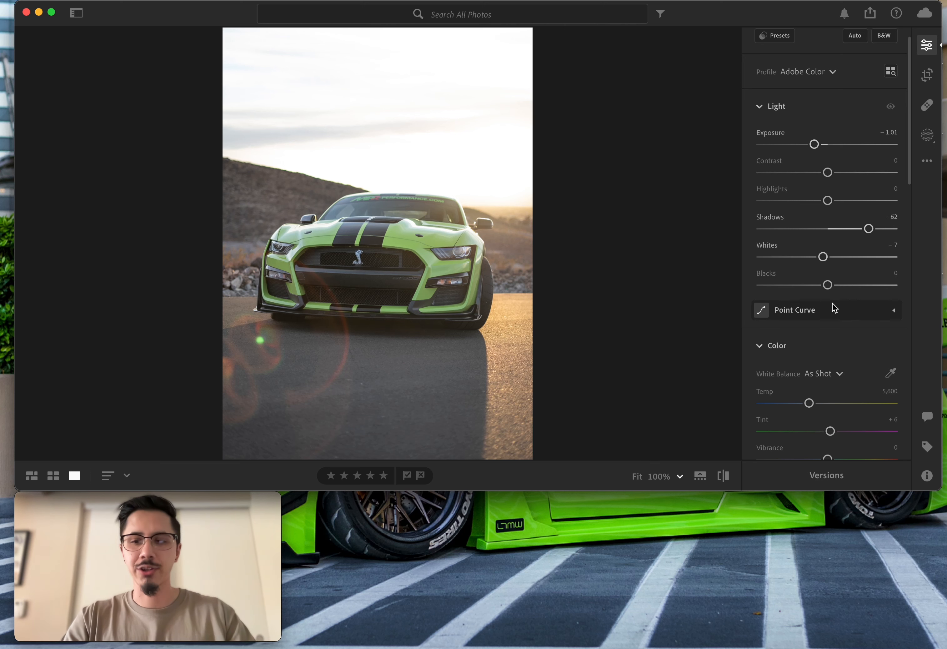
pyautogui.moveTo(826, 284); pyautogui.dragTo(819, 287)
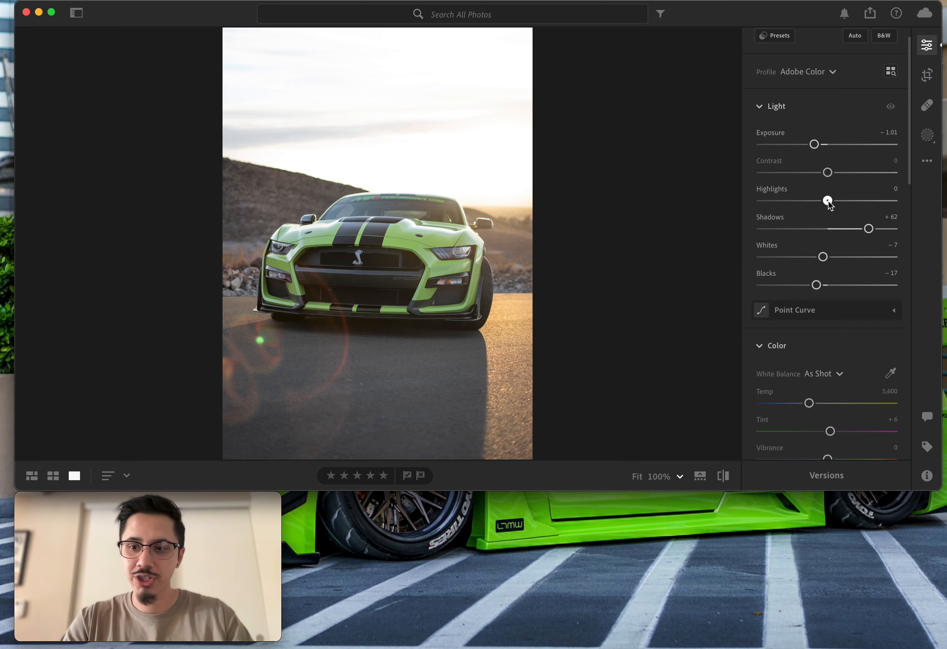
pyautogui.moveTo(828, 203); pyautogui.dragTo(777, 207)
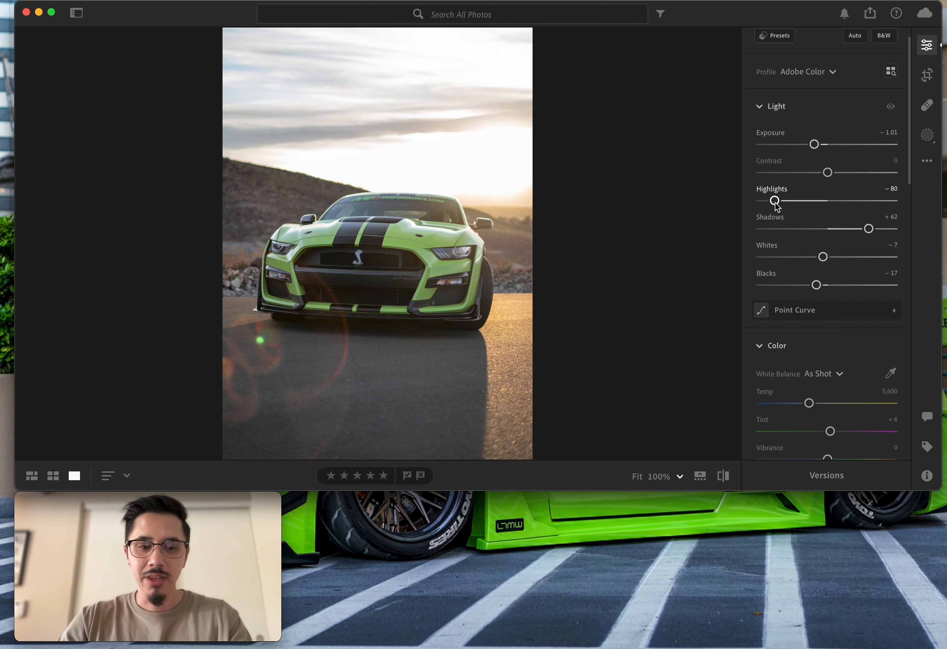
pyautogui.moveTo(827, 173); pyautogui.dragTo(849, 178)
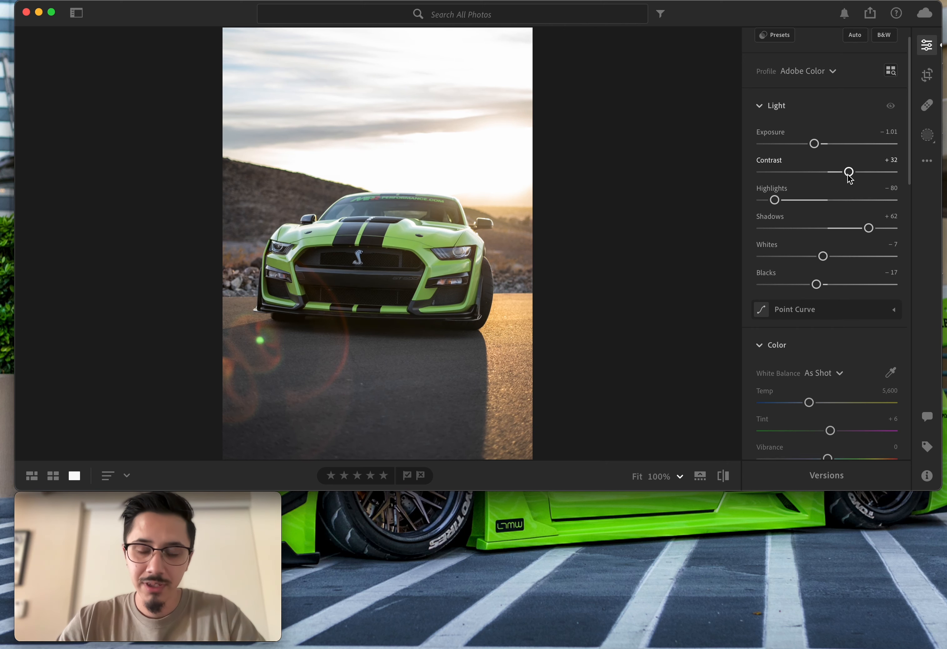
# Step: Enable chromatic aberration removal and lens corrections for the photo
pyautogui.scroll(-10, 848, 177)
pyautogui.click(761, 340)
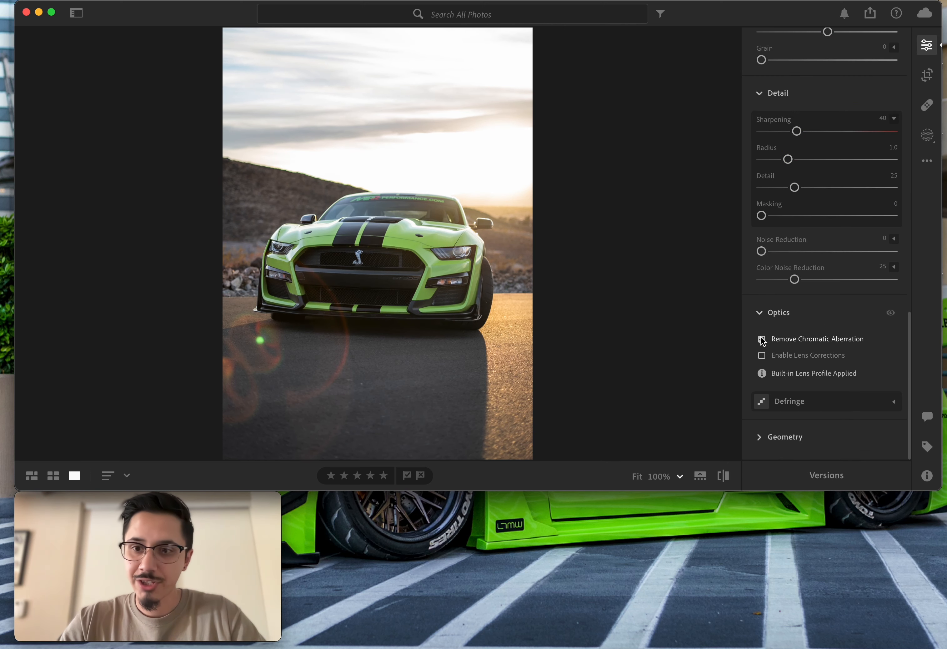
pyautogui.click(762, 355)
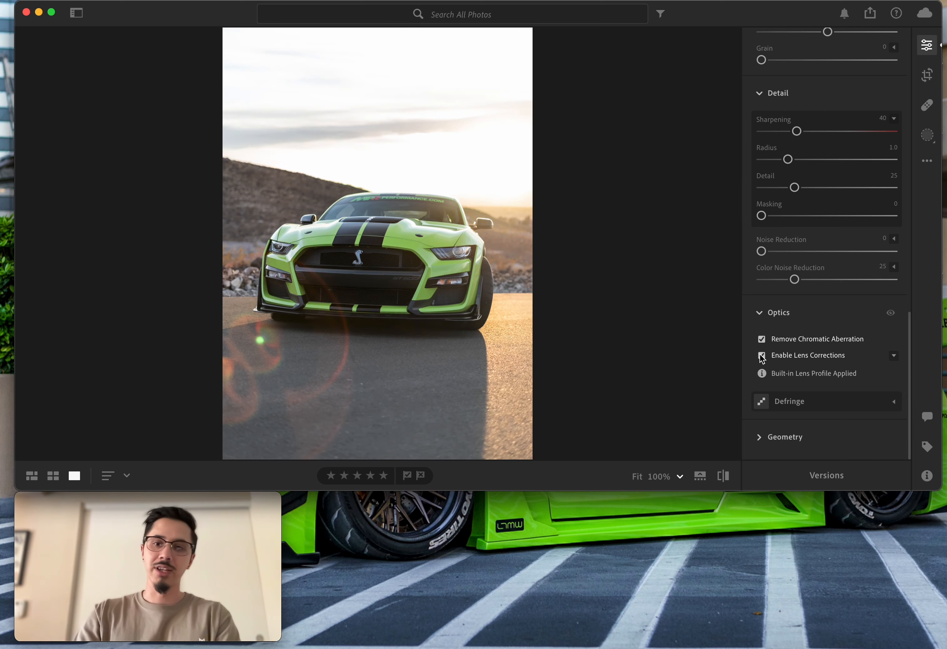
# Step: Lower the photo's highlights further to −83
pyautogui.scroll(10, 753, 343)
pyautogui.scroll(-3, 753, 343)
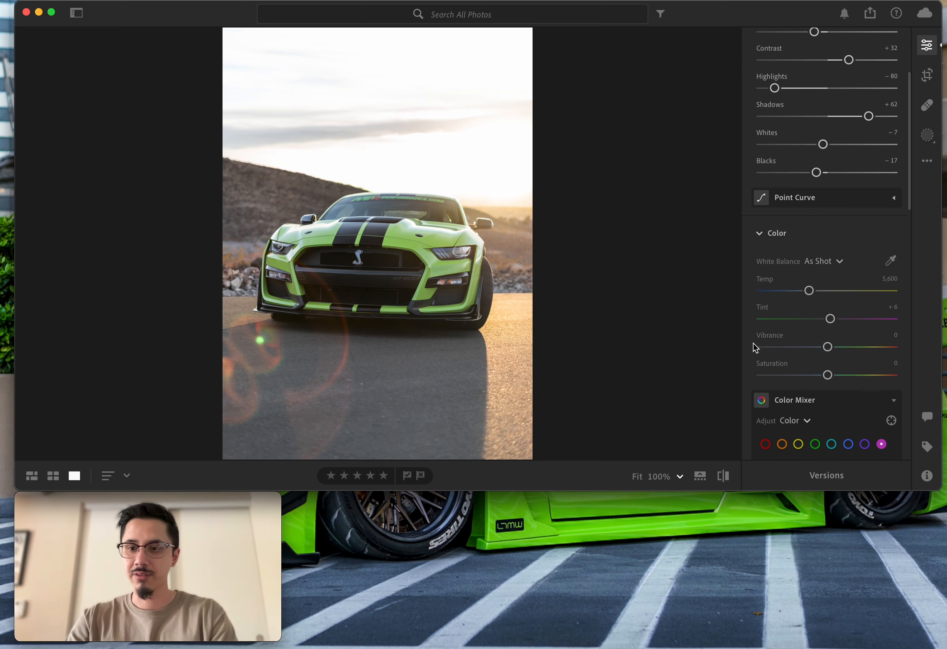
pyautogui.scroll(4, 852, 143)
pyautogui.scroll(1, 852, 143)
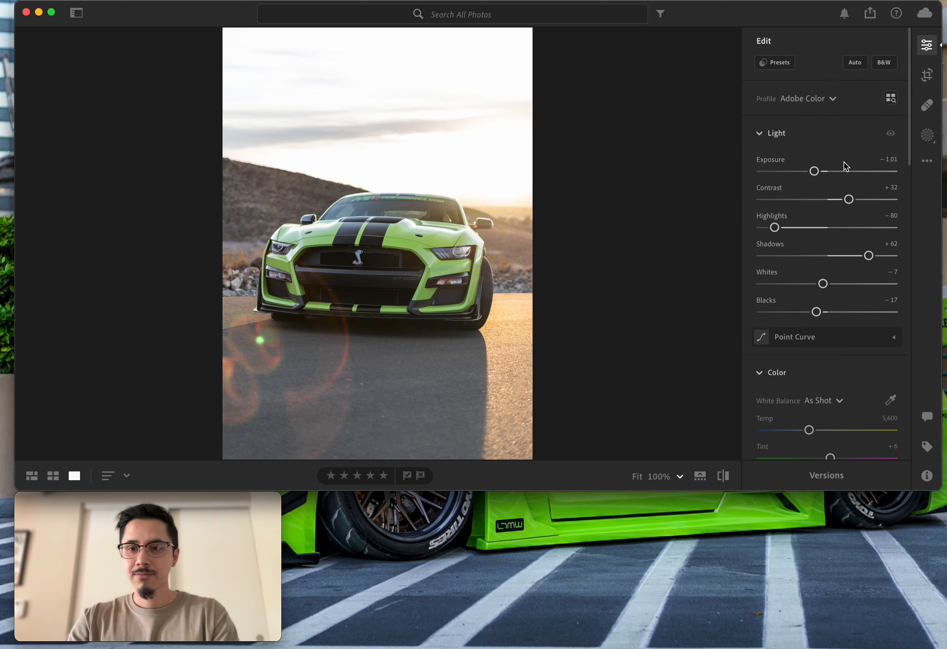
pyautogui.moveTo(775, 227); pyautogui.dragTo(775, 233)
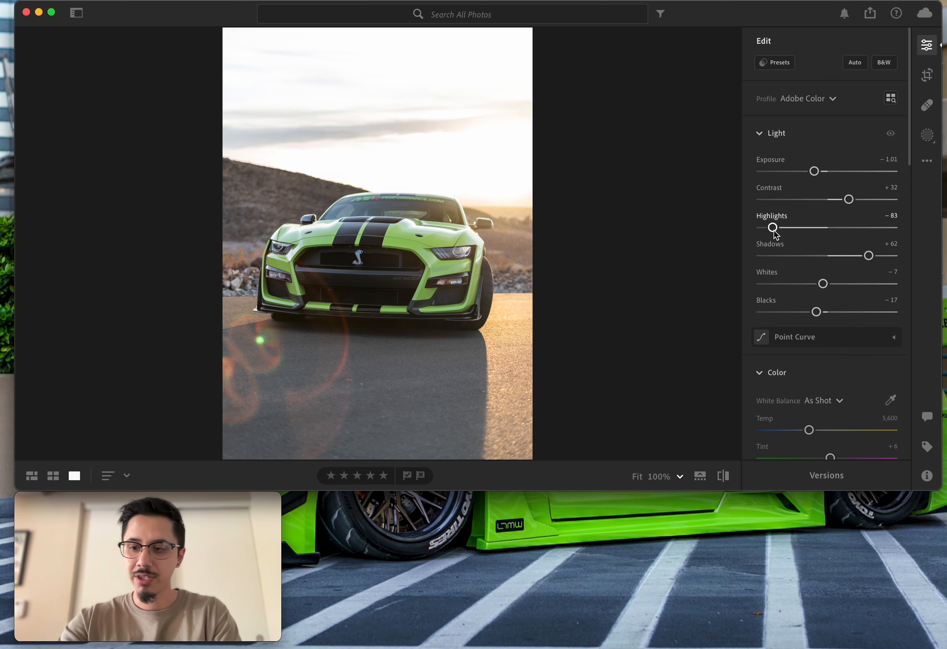
# Step: Warm the white balance temperature to 6,300 and set overall saturation to −11 and vibrance to +31
pyautogui.scroll(-8, 775, 233)
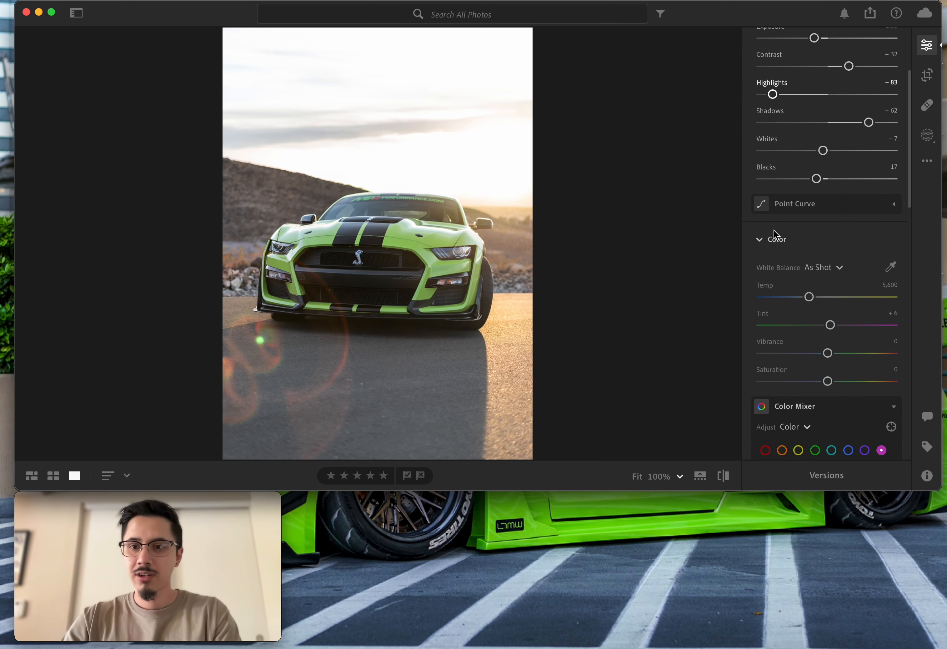
pyautogui.moveTo(812, 232); pyautogui.dragTo(821, 232)
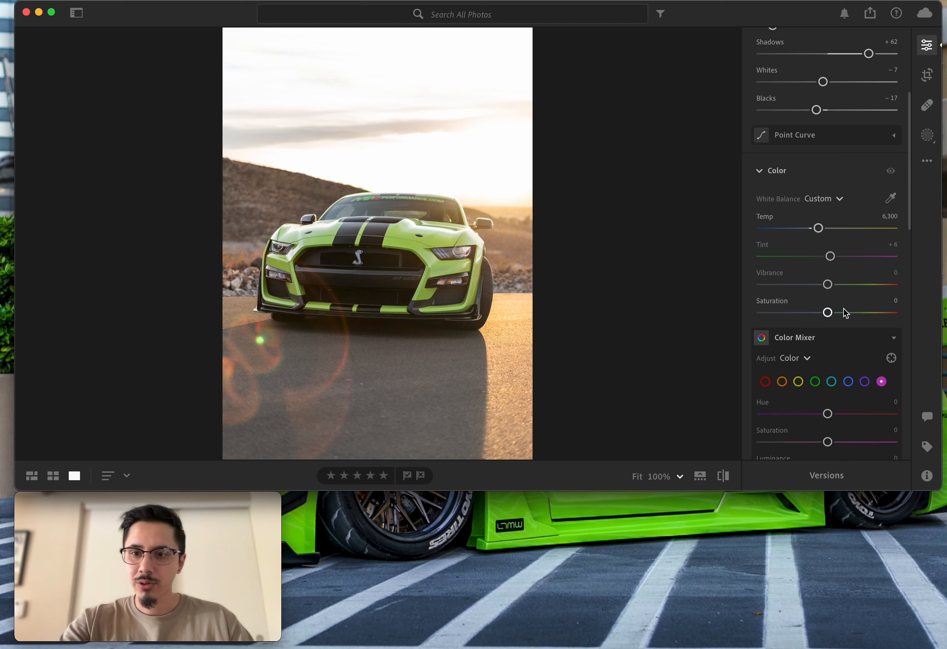
pyautogui.moveTo(824, 314); pyautogui.dragTo(849, 288)
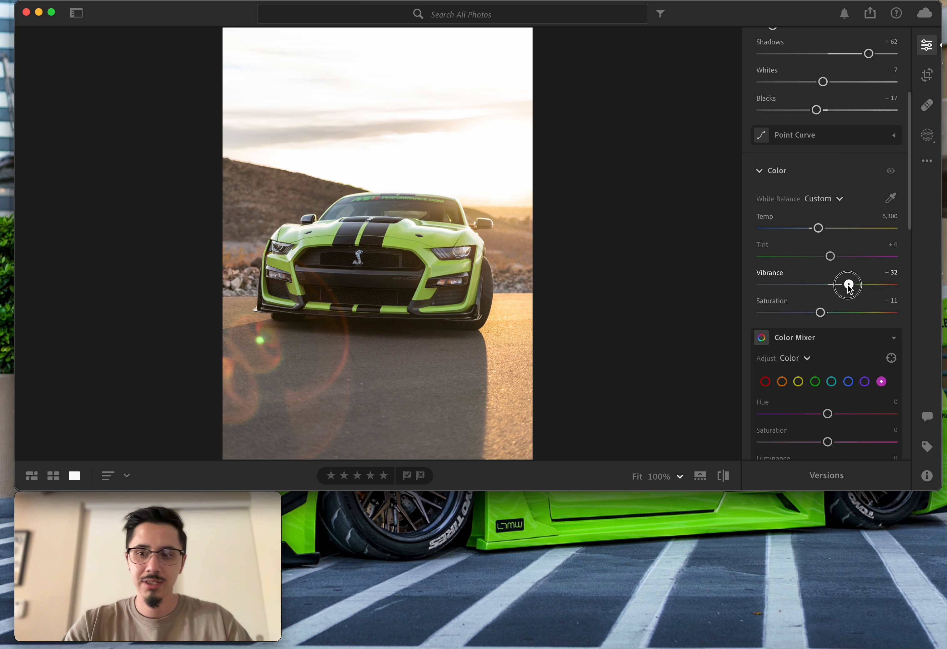
pyautogui.moveTo(850, 289); pyautogui.dragTo(848, 288)
# Step: Try stronger saturation and a shifted hue for the reds in the Color Mixer, and reset both to 0
pyautogui.scroll(-5, 848, 289)
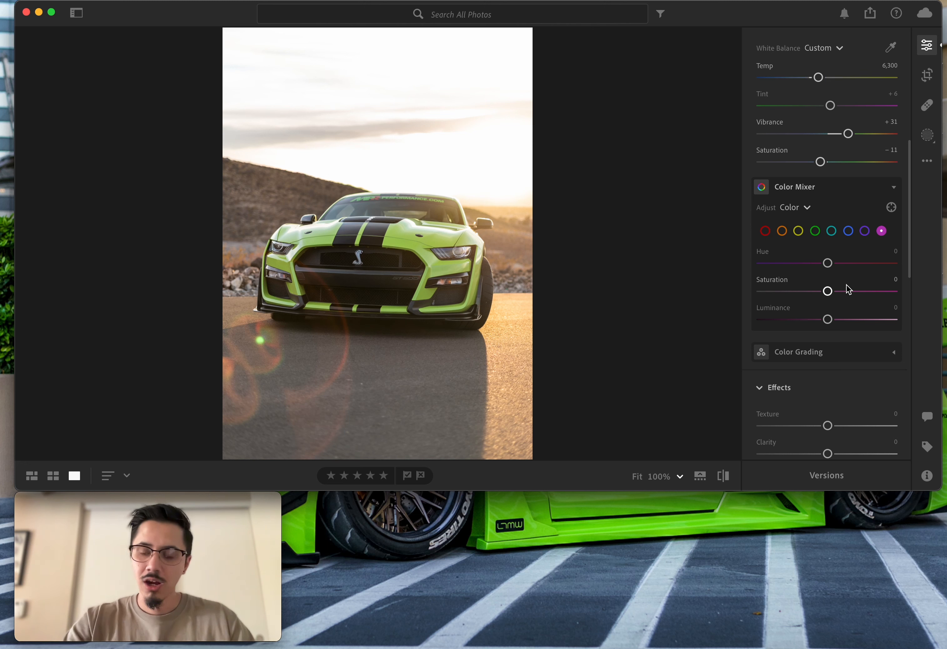
pyautogui.click(764, 232)
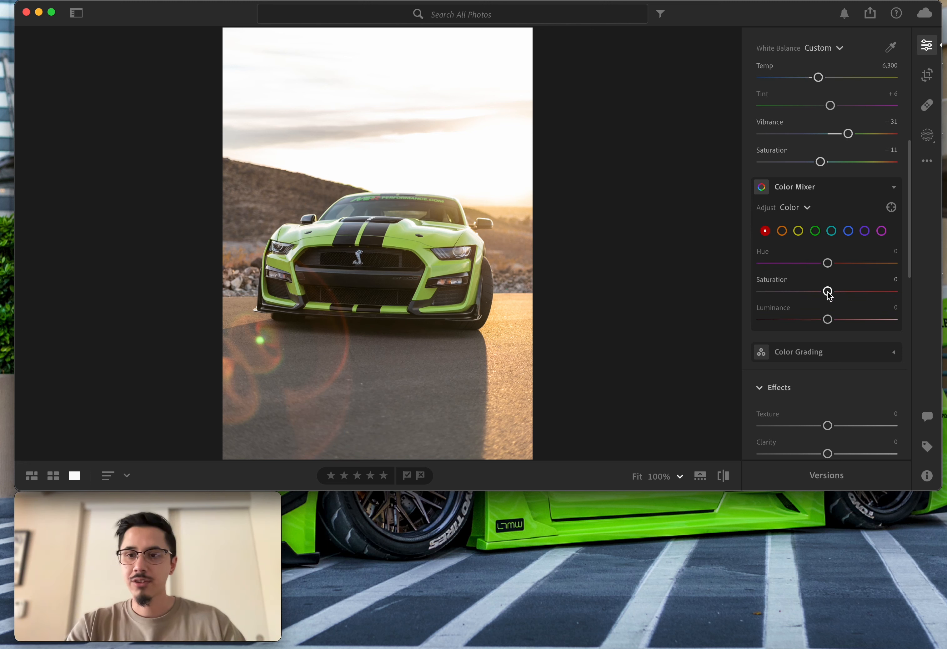
pyautogui.moveTo(828, 294); pyautogui.dragTo(874, 291)
pyautogui.doubleClick(874, 291)
pyautogui.moveTo(829, 264); pyautogui.dragTo(856, 276)
pyautogui.doubleClick(853, 263)
# Step: Set the orange saturation to +50 and the orange hue to −32 in the Color Mixer, keeping orange luminance at 0
pyautogui.click(782, 231)
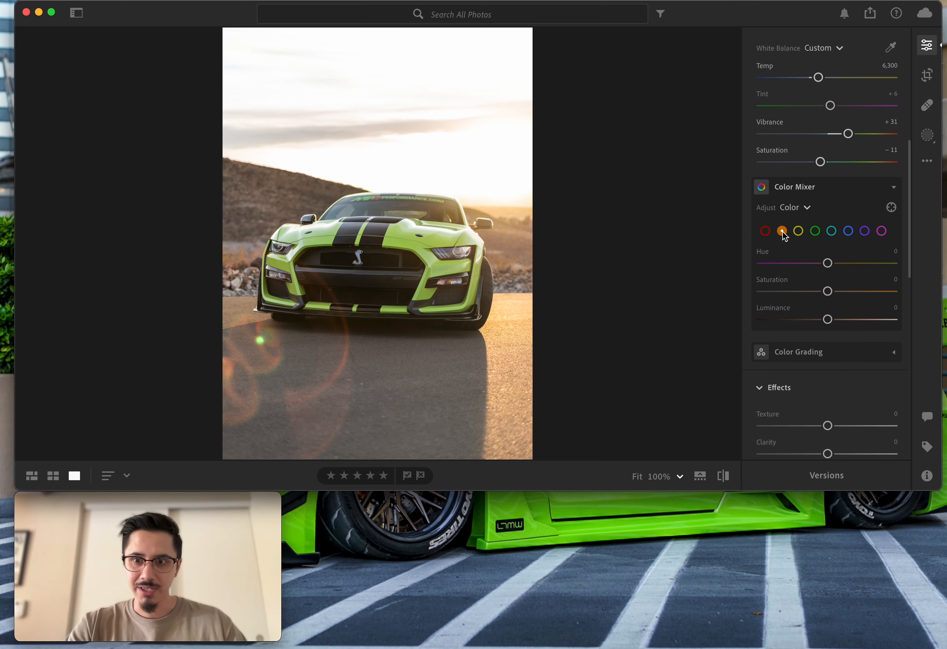
pyautogui.moveTo(828, 291); pyautogui.dragTo(880, 290)
pyautogui.doubleClick(880, 289)
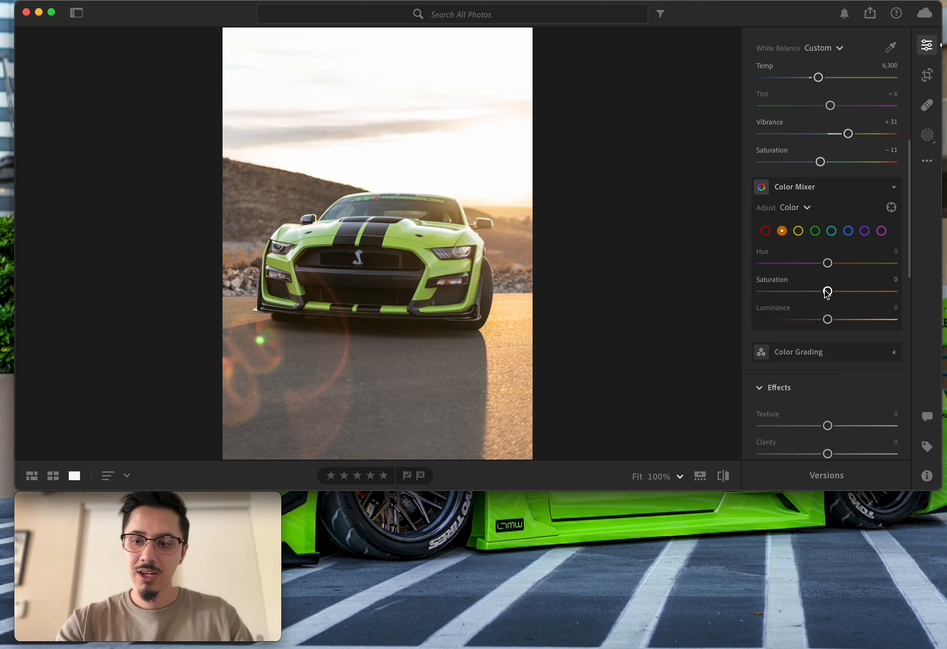
pyautogui.moveTo(827, 291); pyautogui.dragTo(800, 330)
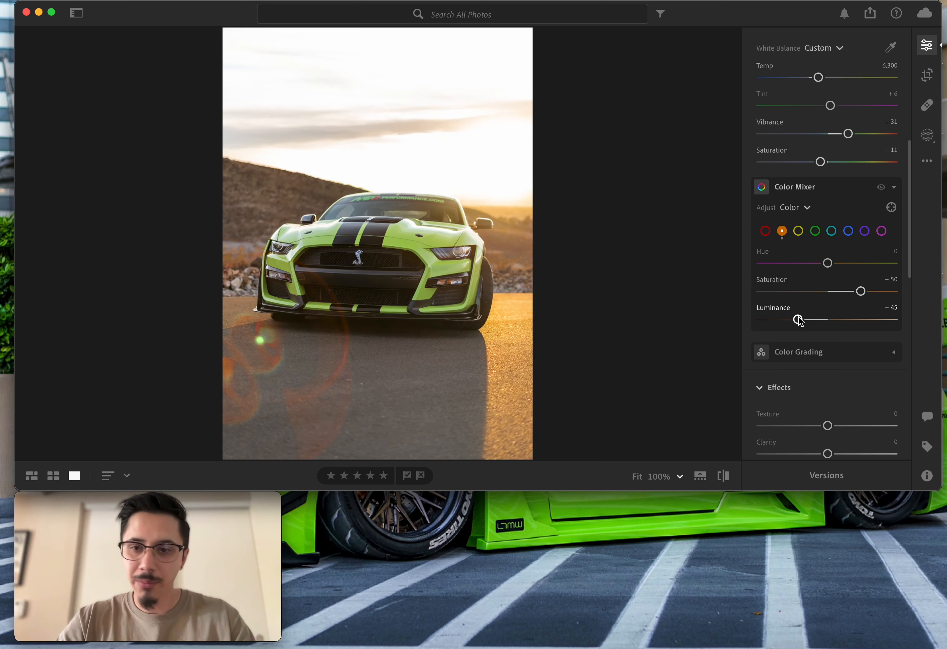
pyautogui.doubleClick(798, 319)
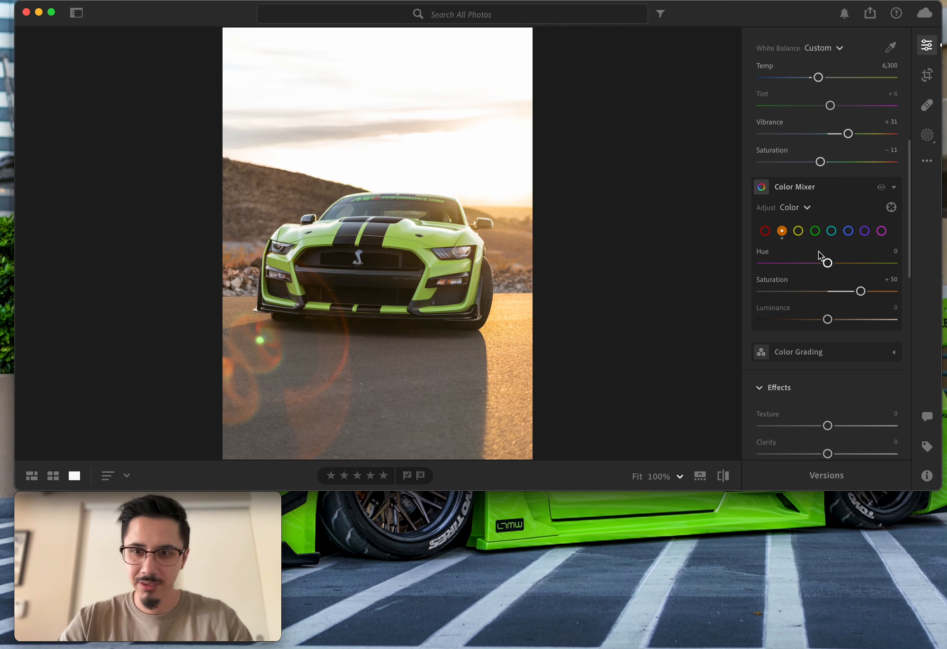
pyautogui.moveTo(827, 262); pyautogui.dragTo(815, 264)
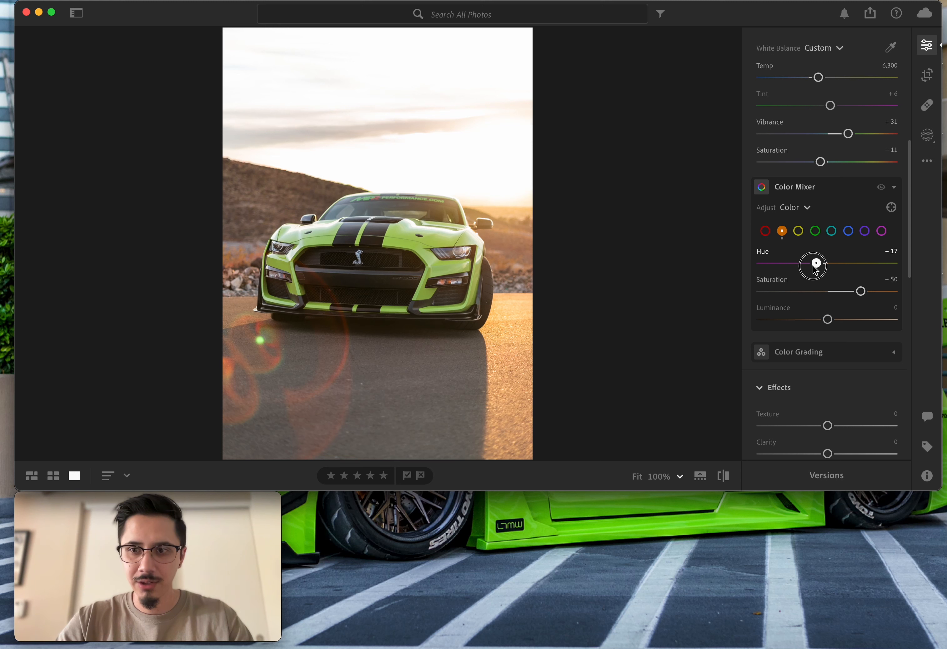
pyautogui.moveTo(815, 264); pyautogui.dragTo(805, 268)
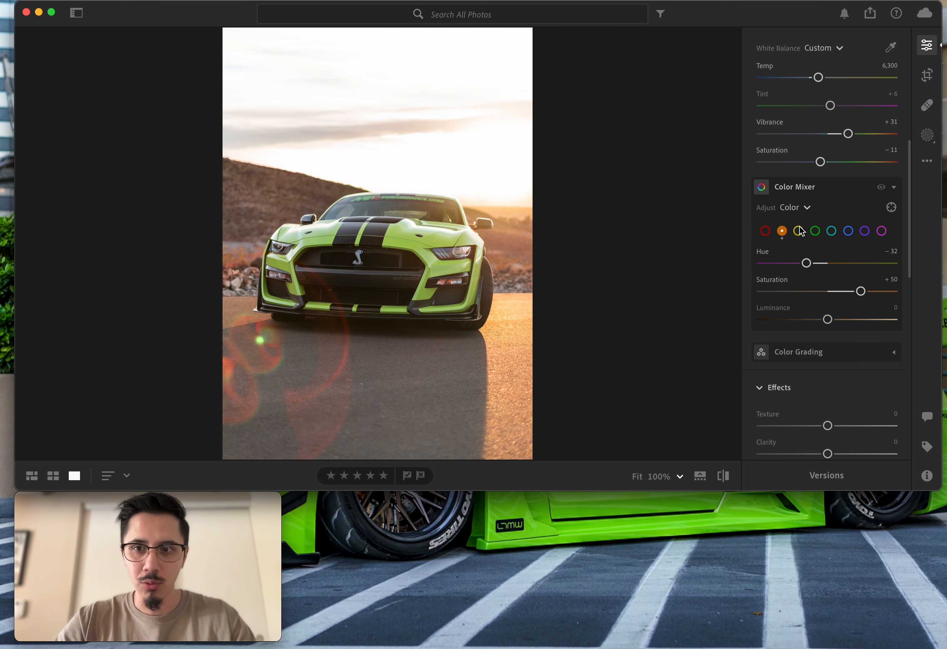
# Step: Try the yellow saturation at +100 and reset it, and adjust the yellow hue and luminance in the Color Mixer
pyautogui.click(798, 231)
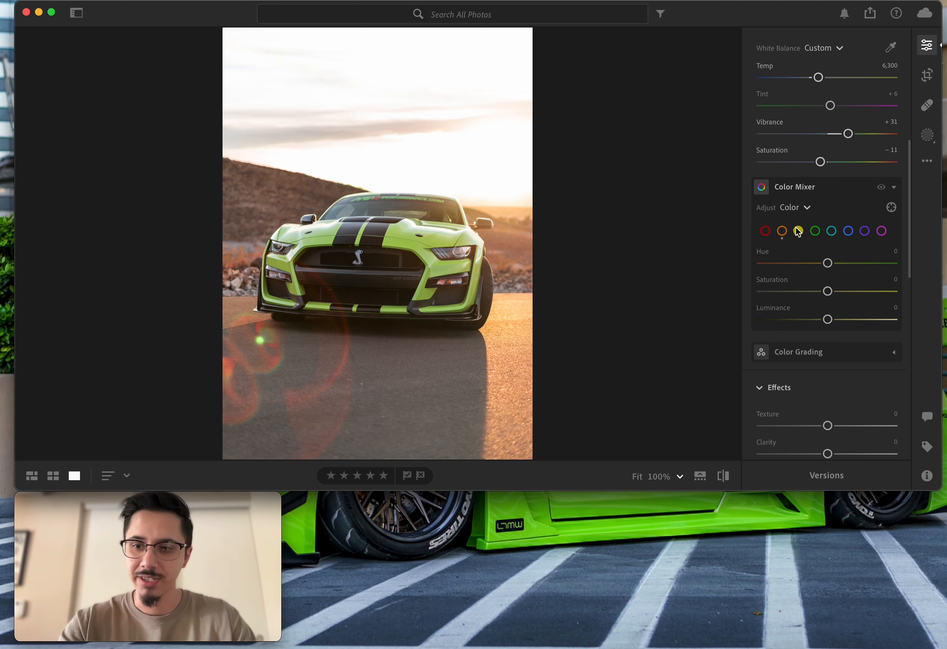
pyautogui.moveTo(828, 291); pyautogui.dragTo(902, 285)
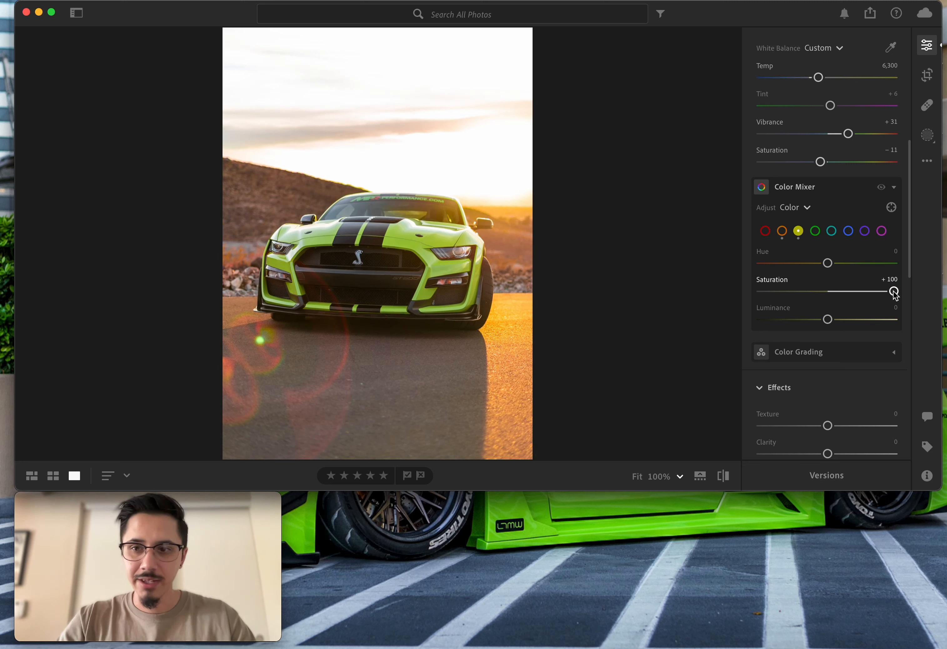
pyautogui.doubleClick(893, 291)
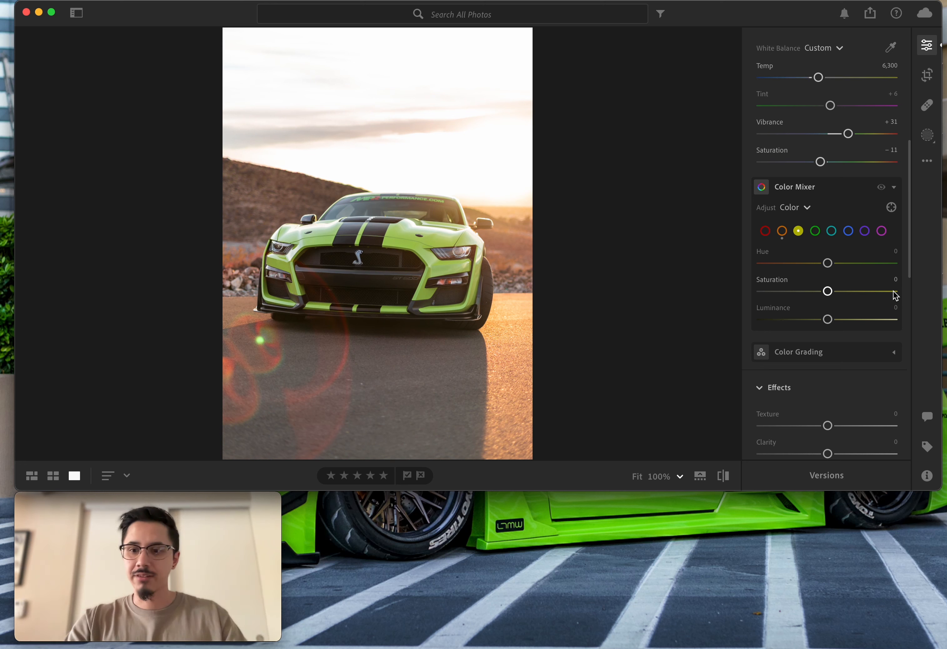
pyautogui.moveTo(827, 262); pyautogui.dragTo(840, 340)
# Step: Set the green saturation to +27 and the green luminance to +16 in the Color Mixer
pyautogui.click(816, 231)
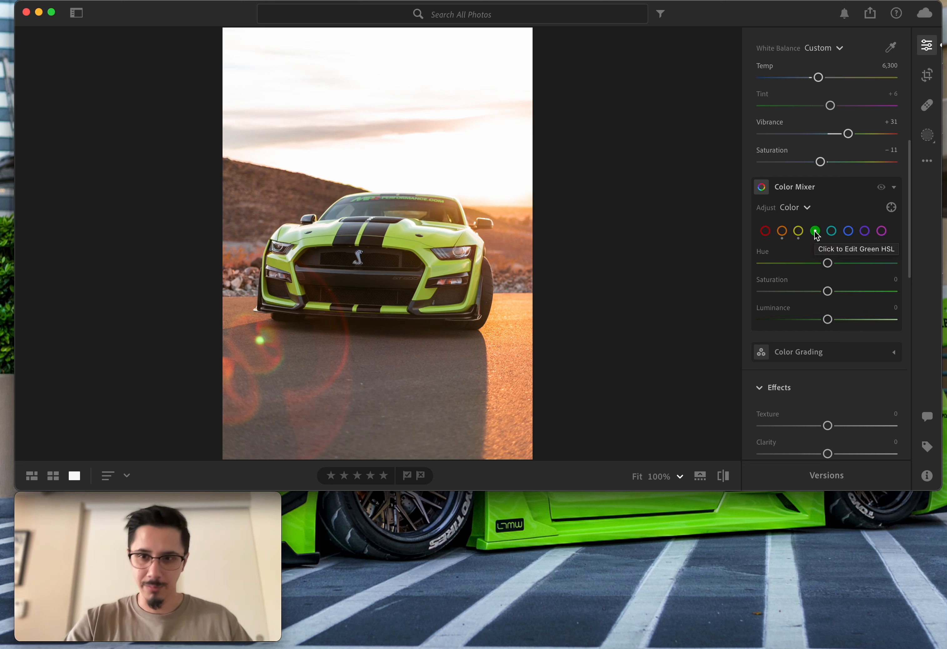
pyautogui.moveTo(827, 291); pyautogui.dragTo(893, 291)
pyautogui.doubleClick(892, 291)
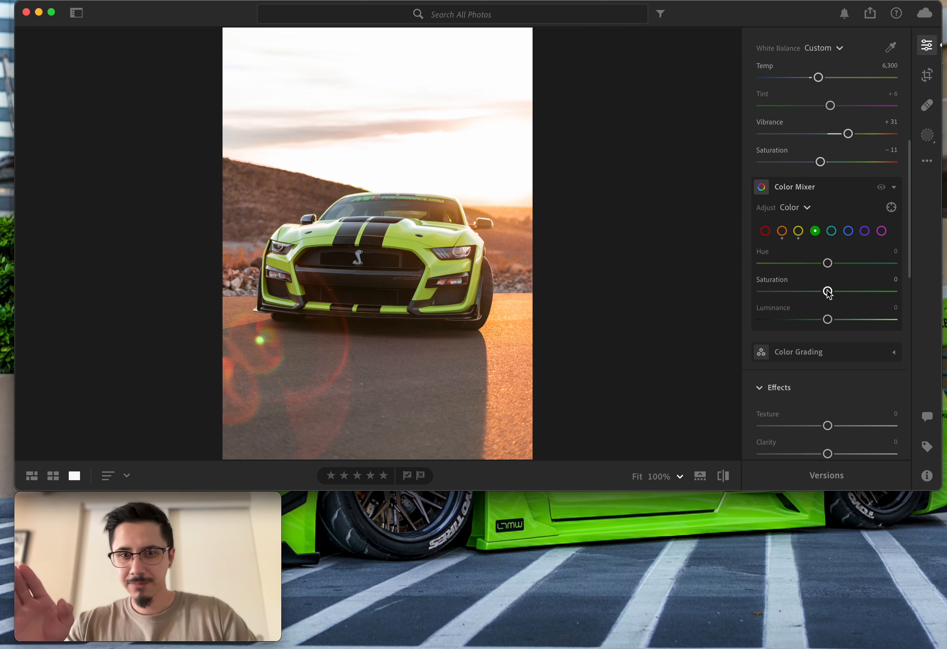
pyautogui.moveTo(829, 294); pyautogui.dragTo(846, 295)
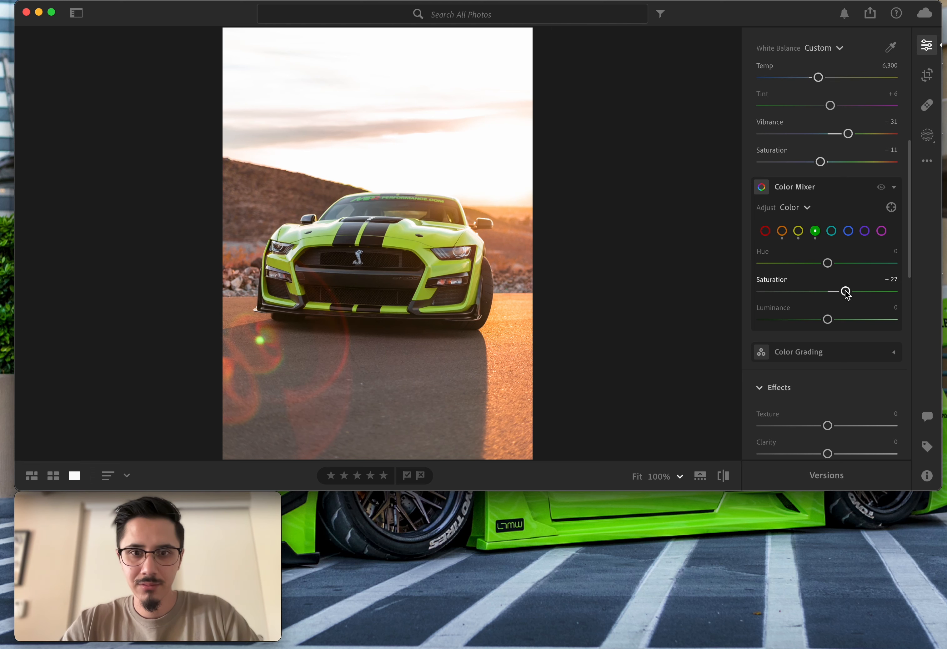
pyautogui.moveTo(828, 320); pyautogui.dragTo(841, 325)
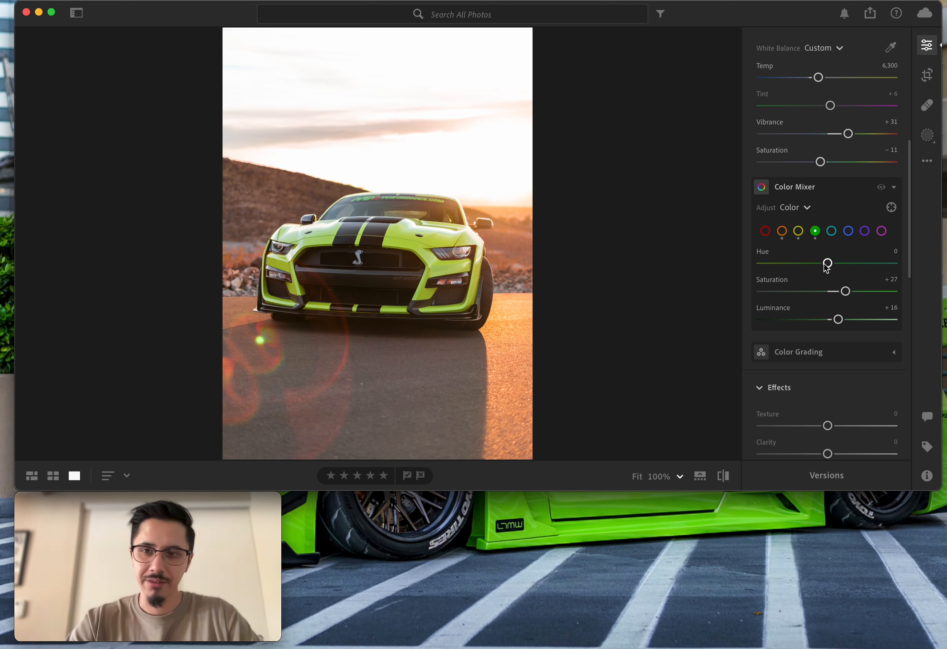
# Step: Set the aqua saturation to −100 in the Color Mixer, comparing it with 0 on the enlarged car
pyautogui.click(831, 231)
pyautogui.moveTo(830, 289); pyautogui.dragTo(726, 341)
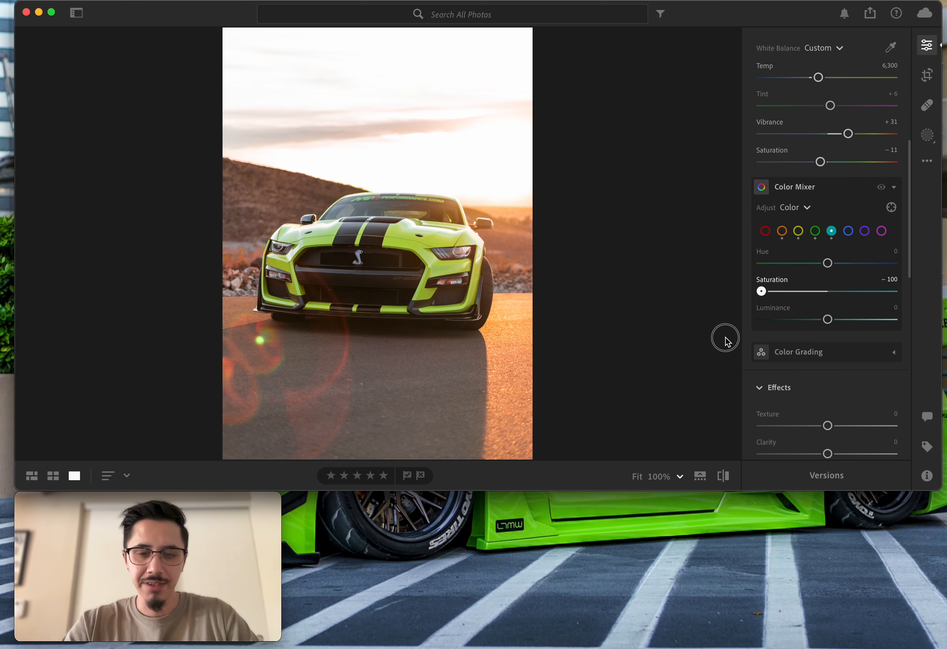
pyautogui.click(353, 208)
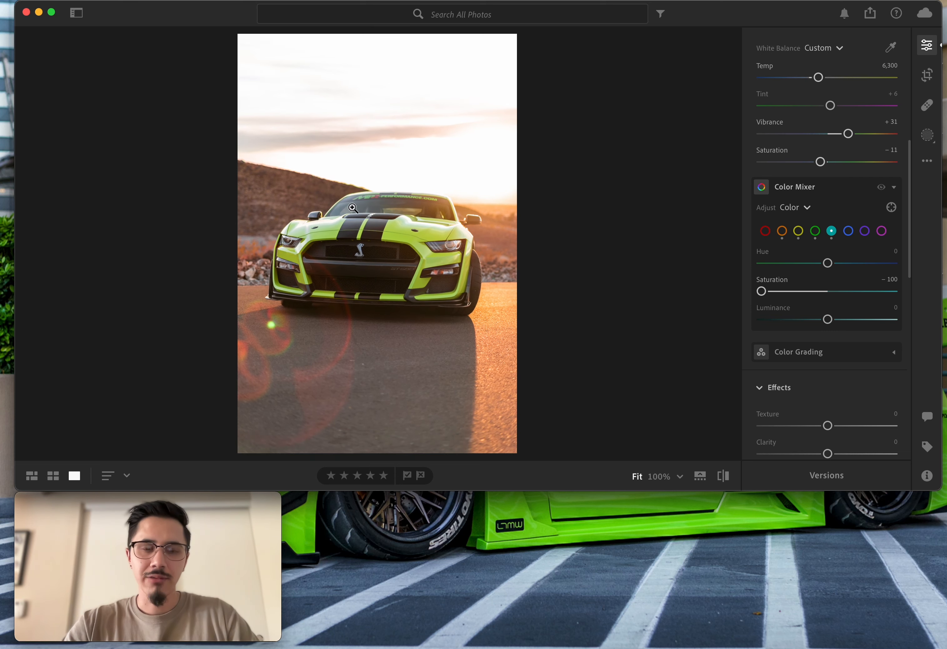
pyautogui.click(352, 208)
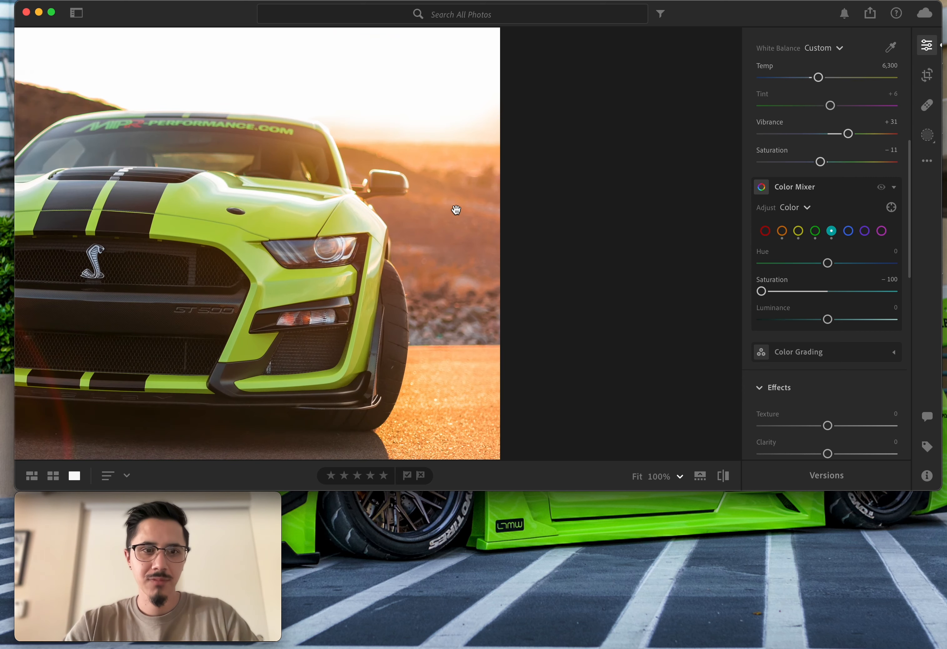
pyautogui.click(456, 210)
pyautogui.doubleClick(770, 294)
pyautogui.click(297, 210)
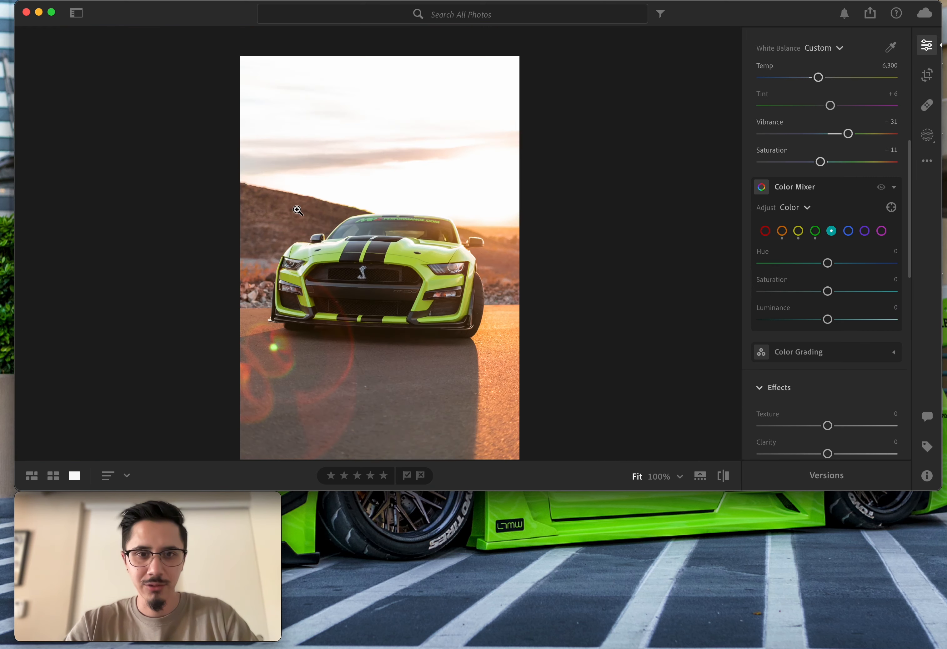
pyautogui.click(326, 231)
pyautogui.click(182, 140)
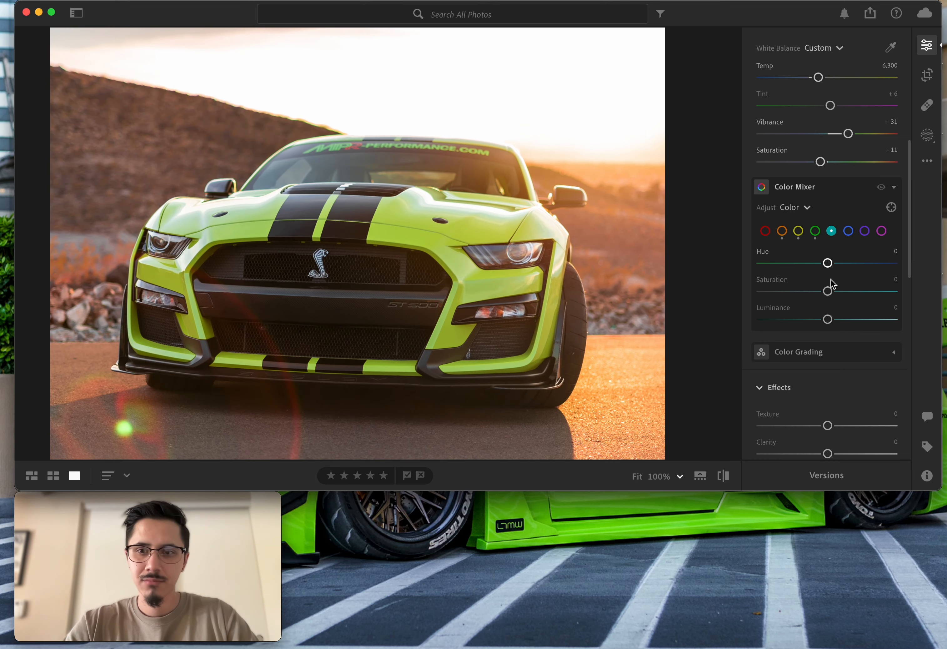
pyautogui.moveTo(827, 291); pyautogui.dragTo(665, 337)
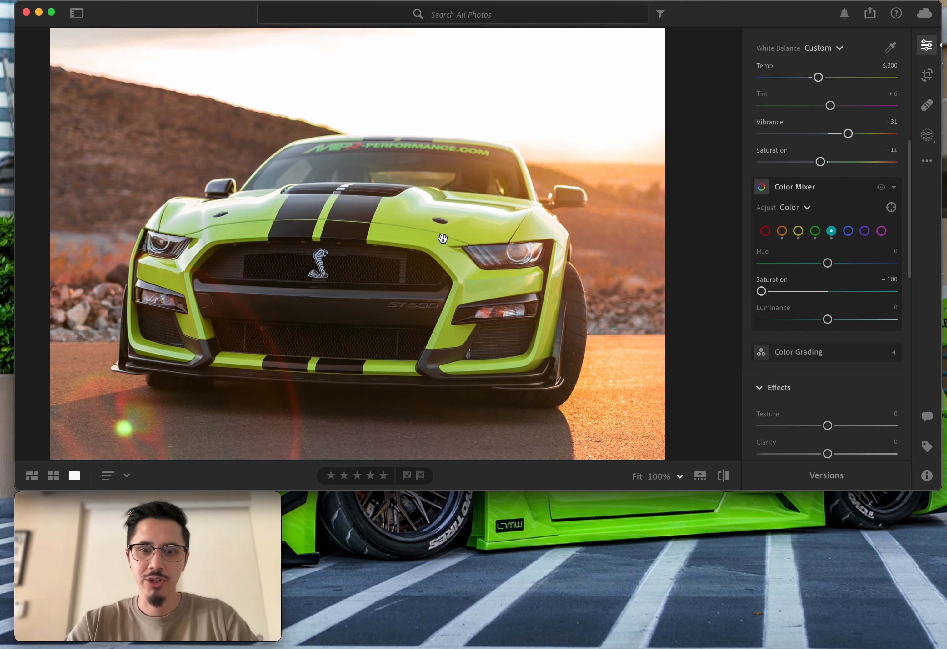
# Step: Fit the whole photo in view and set the blue saturation to −100 in the Color Mixer
pyautogui.click(443, 237)
pyautogui.click(849, 231)
pyautogui.moveTo(828, 292); pyautogui.dragTo(727, 293)
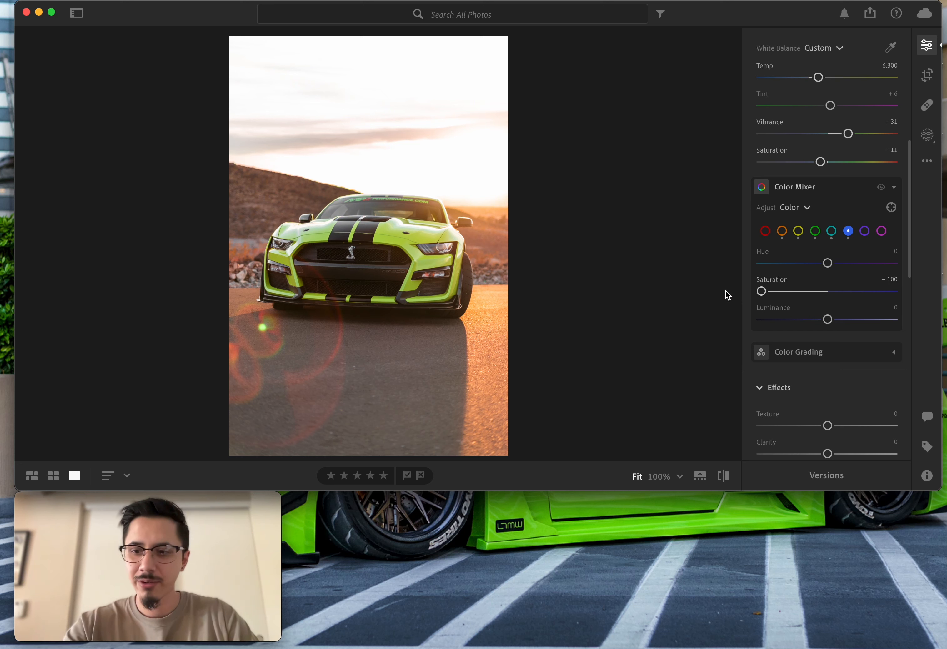
pyautogui.moveTo(763, 291); pyautogui.dragTo(640, 304)
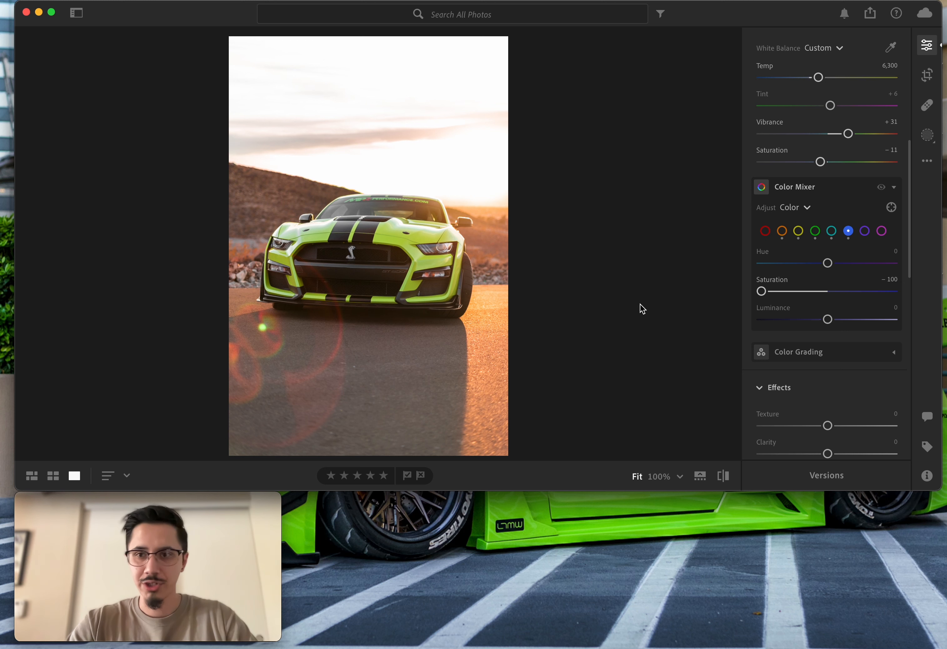
# Step: Try a higher purple saturation and a magenta saturation of +100 in the Color Mixer, resetting each to 0
pyautogui.click(865, 232)
pyautogui.moveTo(824, 293); pyautogui.dragTo(857, 288)
pyautogui.doubleClick(856, 291)
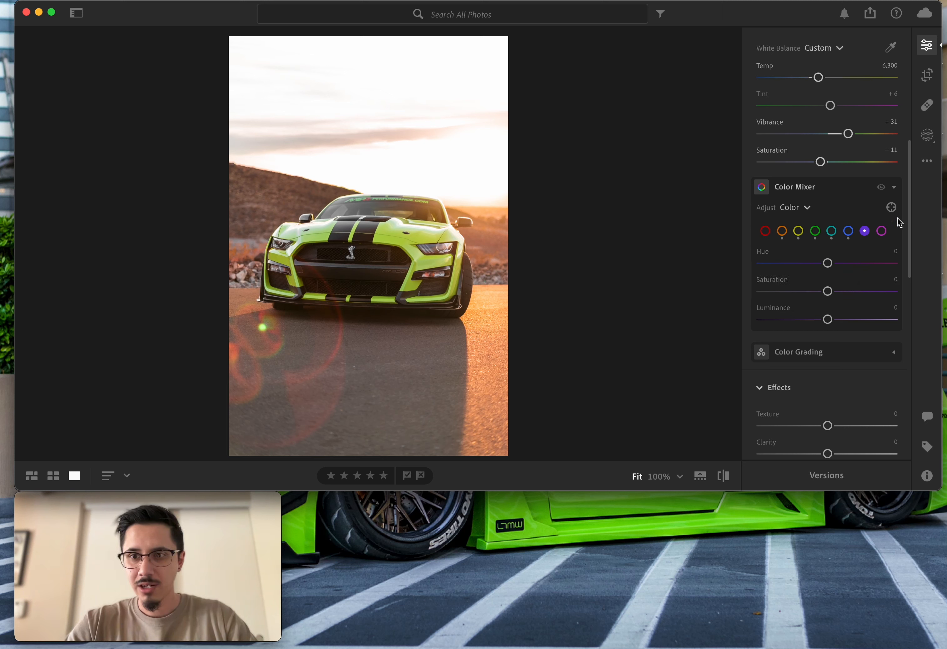
pyautogui.moveTo(827, 291); pyautogui.dragTo(903, 309)
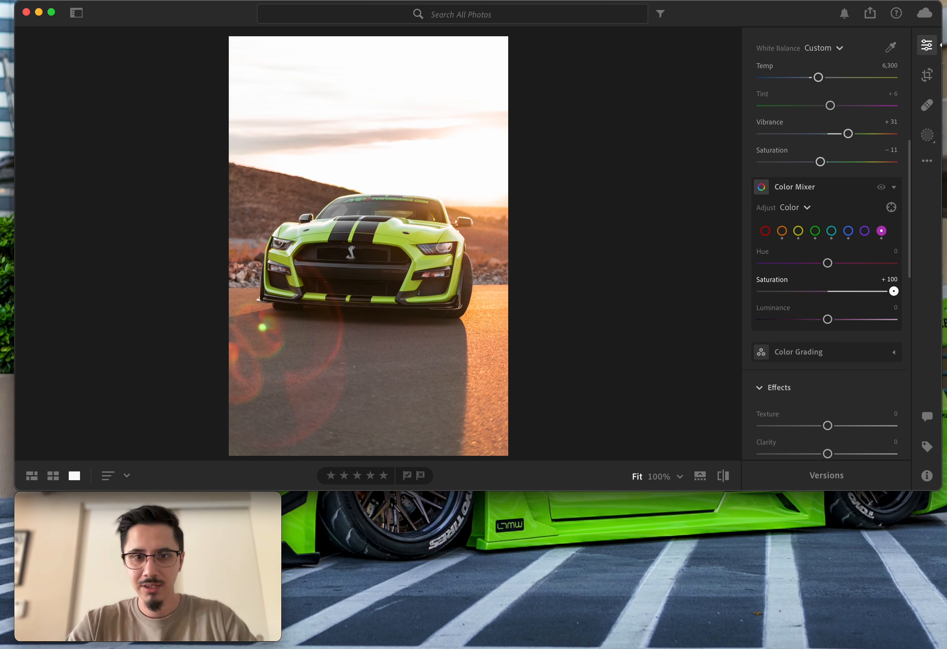
pyautogui.doubleClick(891, 292)
# Step: Set Clarity to +10 and Dehaze to +14, and try Texture at +75 before resetting it to 0
pyautogui.scroll(-3, 889, 293)
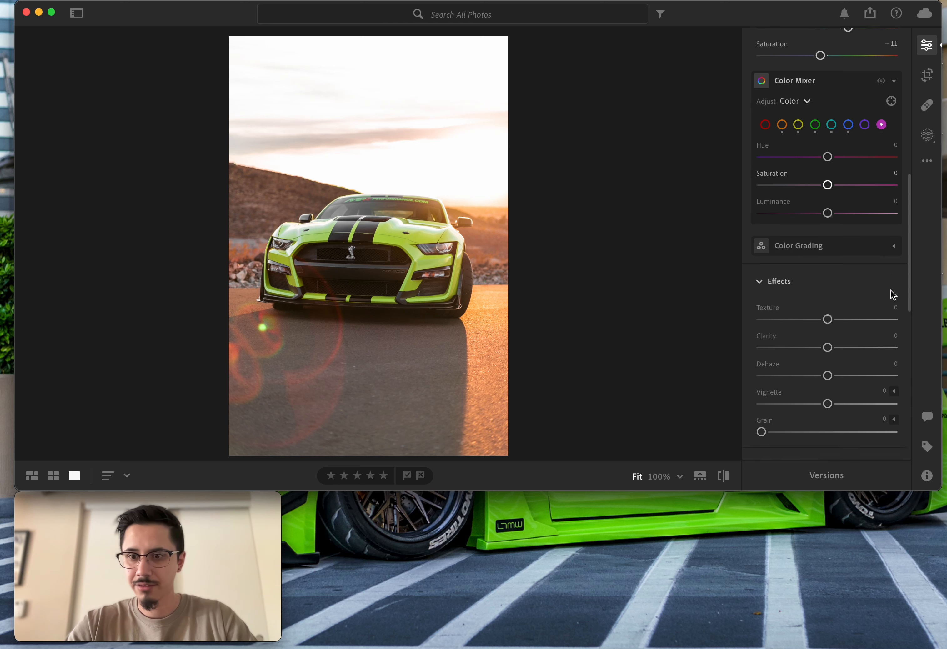
pyautogui.scroll(-1, 891, 291)
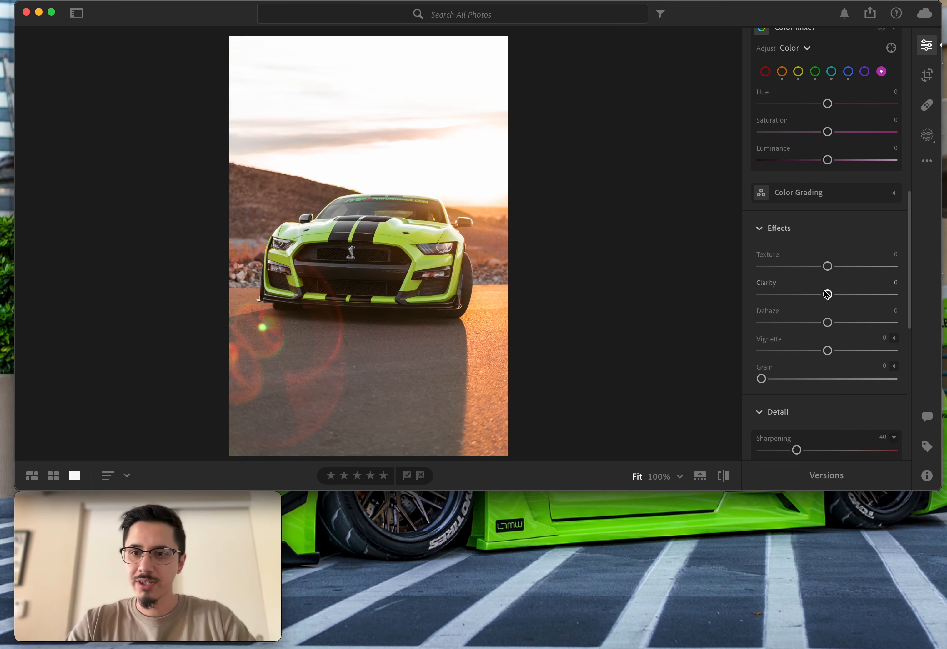
pyautogui.moveTo(827, 294); pyautogui.dragTo(837, 322)
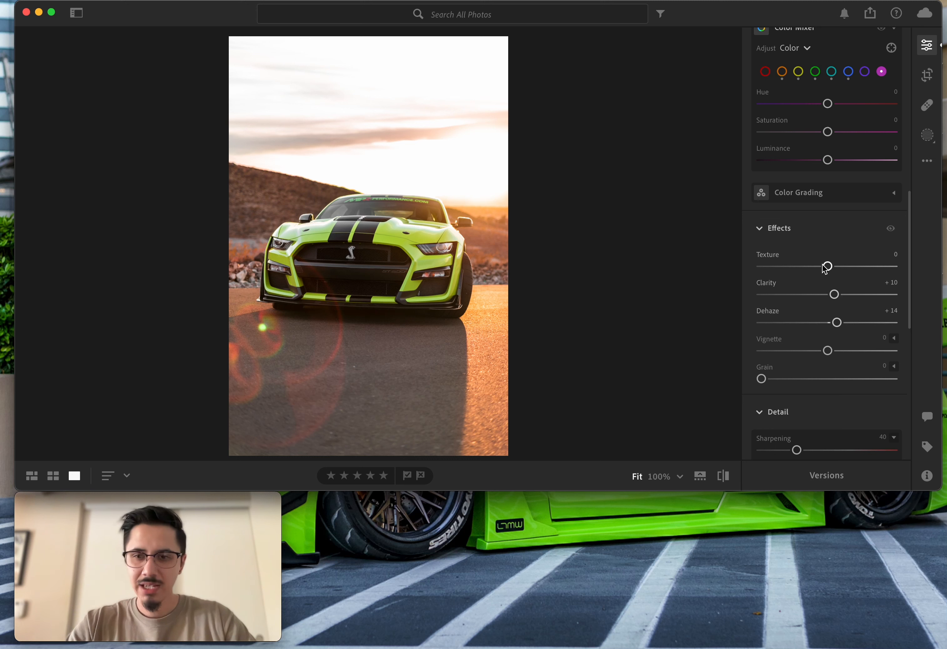
pyautogui.moveTo(824, 266); pyautogui.dragTo(875, 270)
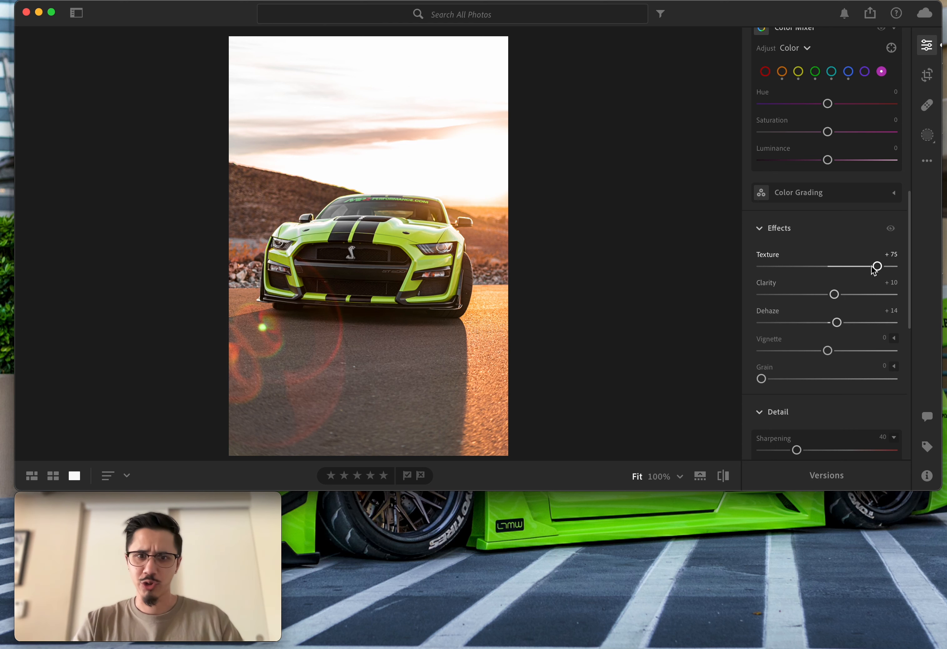
pyautogui.doubleClick(874, 270)
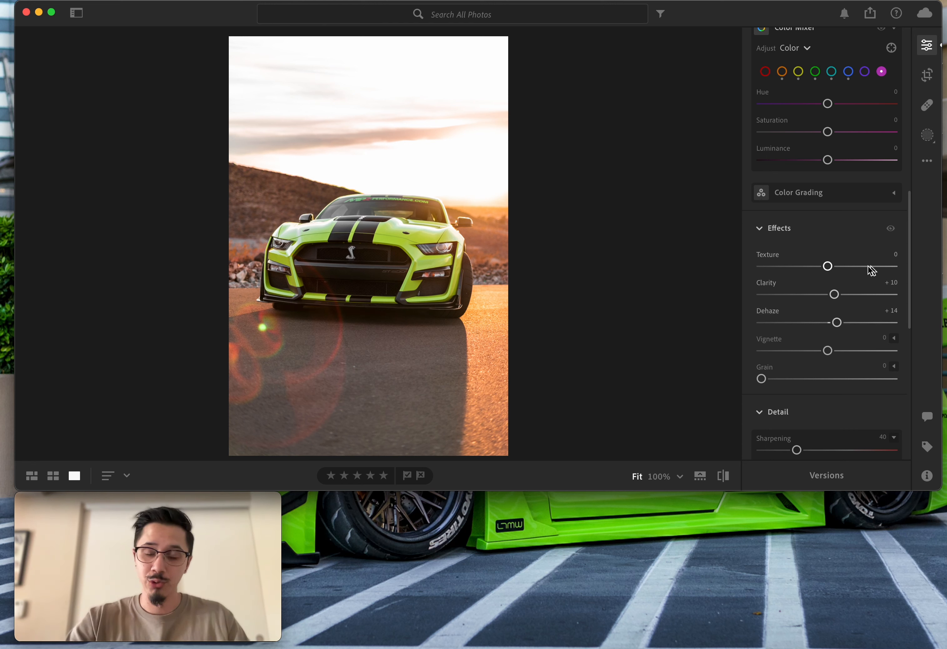
# Step: Set Sharpening to 27 and its Masking to 70, using the black-and-white mask preview to restrict sharpening to the edges
pyautogui.scroll(-3, 854, 268)
pyautogui.moveTo(786, 355); pyautogui.dragTo(785, 356)
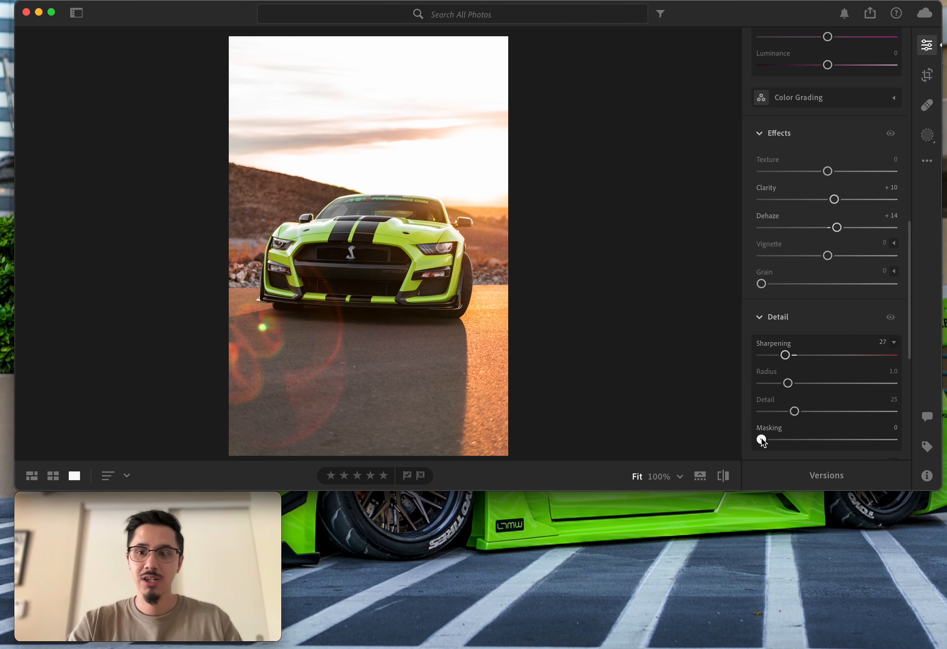
pyautogui.moveTo(761, 440); pyautogui.dragTo(784, 440)
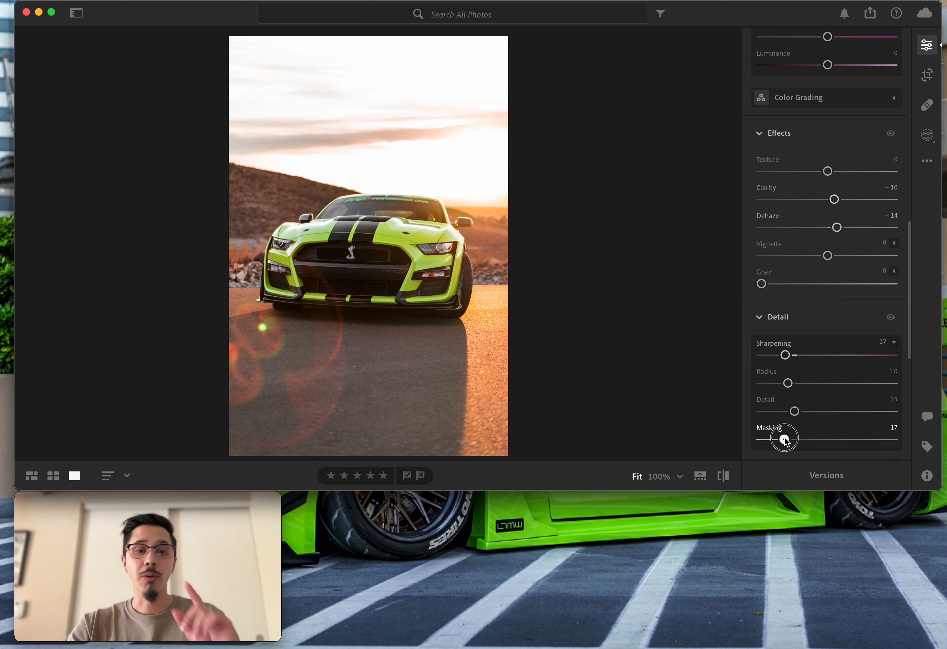
pyautogui.keyDown('alt'); pyautogui.click(784, 439); pyautogui.keyUp('alt')
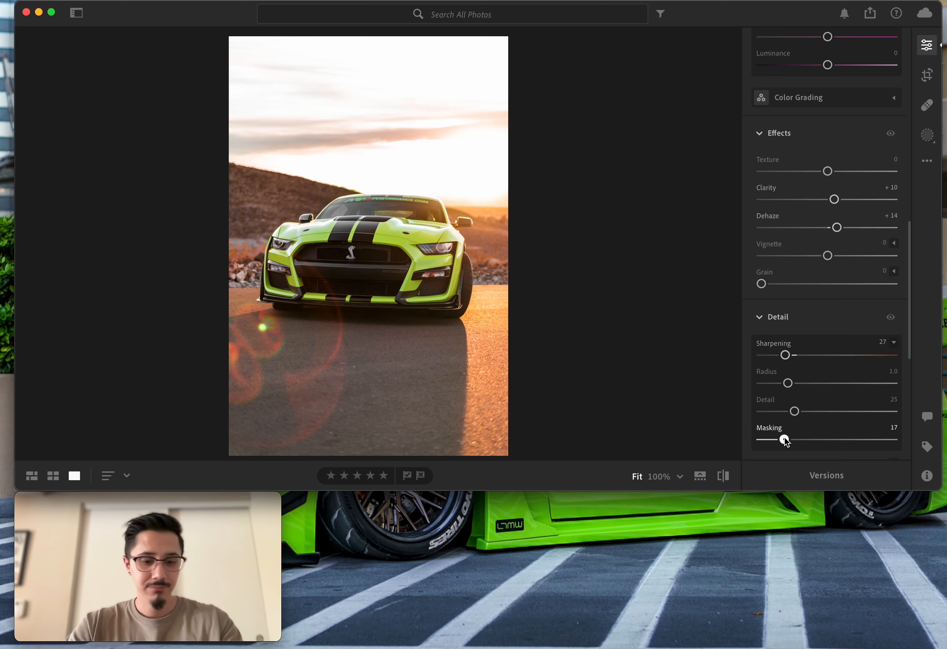
pyautogui.moveTo(784, 438); pyautogui.dragTo(863, 441)
pyautogui.keyDown('alt'); pyautogui.click(790, 437); pyautogui.keyUp('alt')
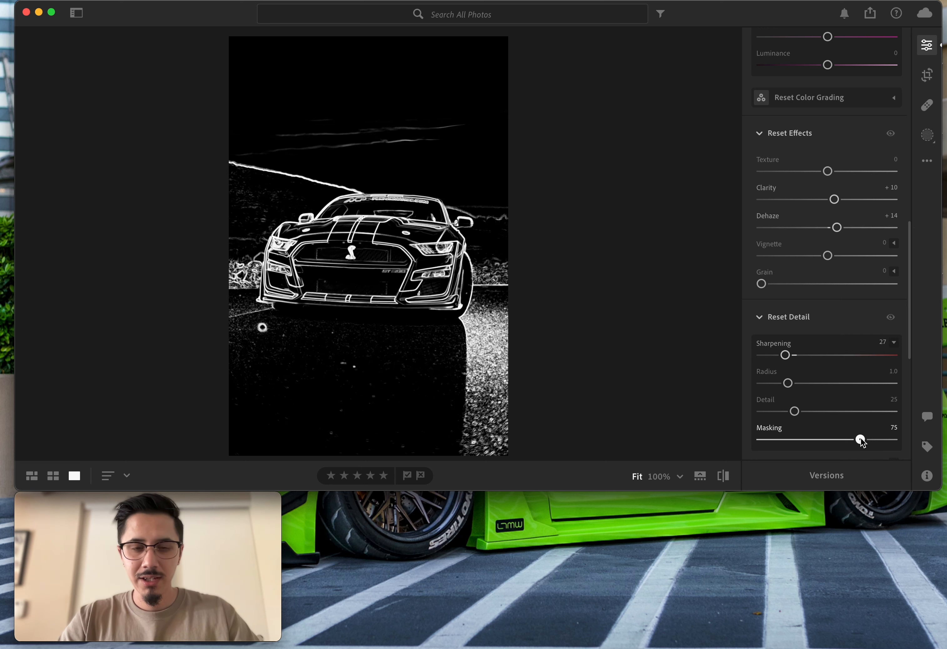
pyautogui.press('alt')
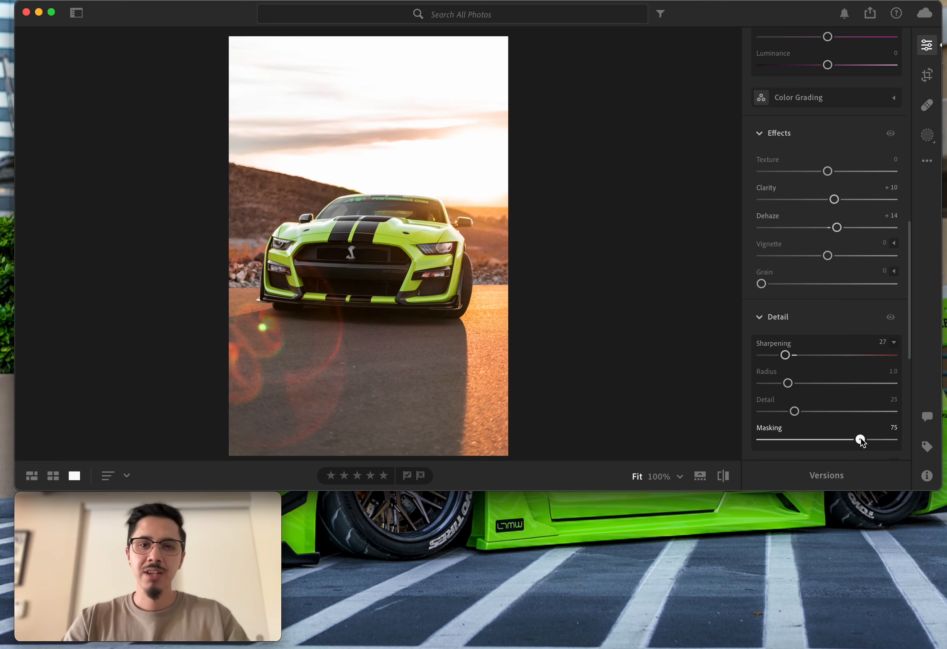
pyautogui.moveTo(863, 441); pyautogui.dragTo(869, 437)
pyautogui.press('alt')
pyautogui.press('alt')
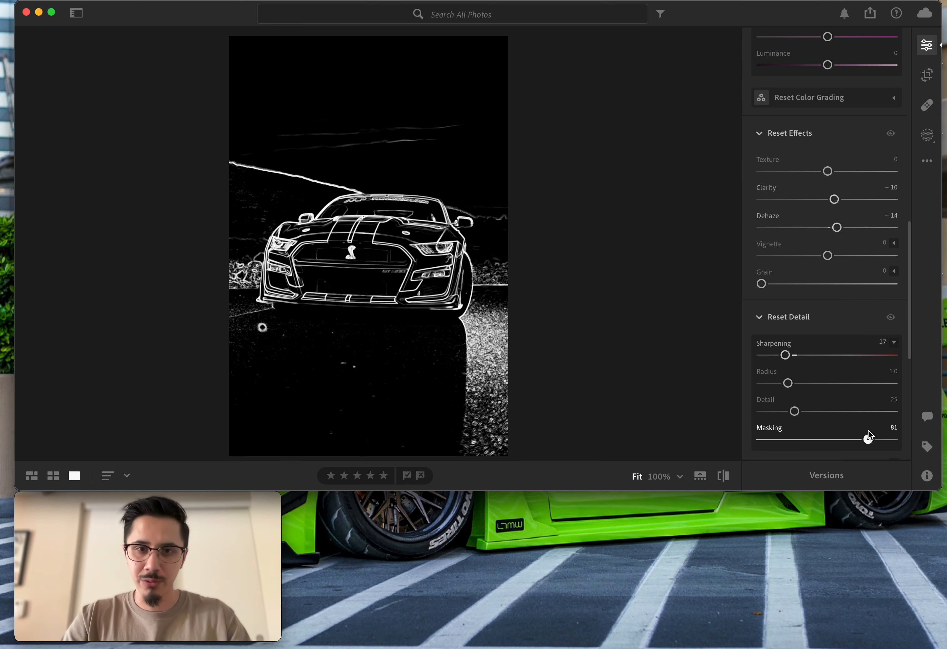
pyautogui.moveTo(868, 431)
pyautogui.mouseDown()
pyautogui.moveTo(736, 437)
pyautogui.moveTo(859, 445)
pyautogui.mouseUp()
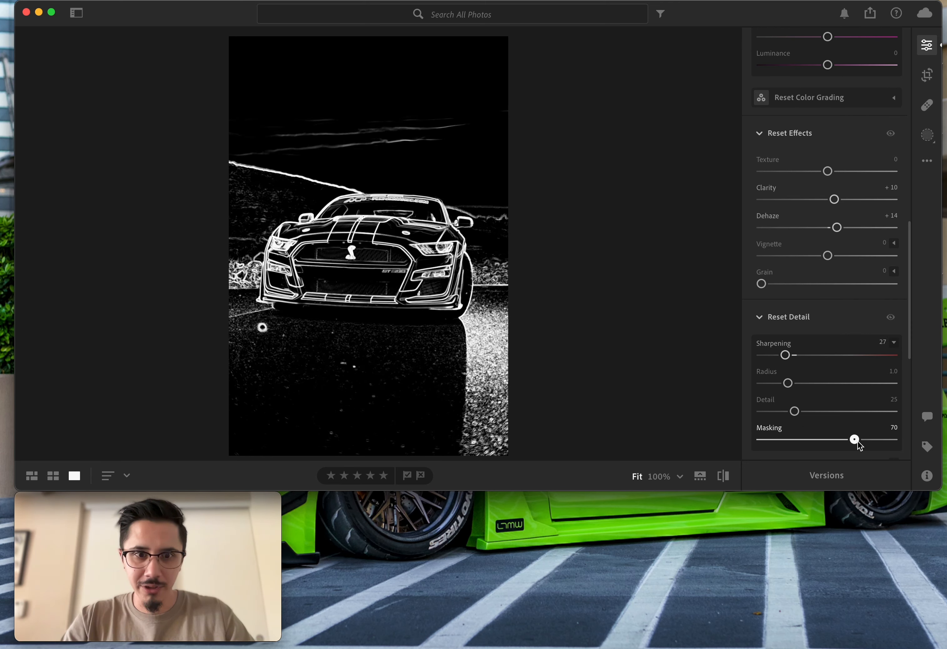
# Step: Create a Select Subject mask on the car and invert it so it covers the background
pyautogui.scroll(-3, 839, 332)
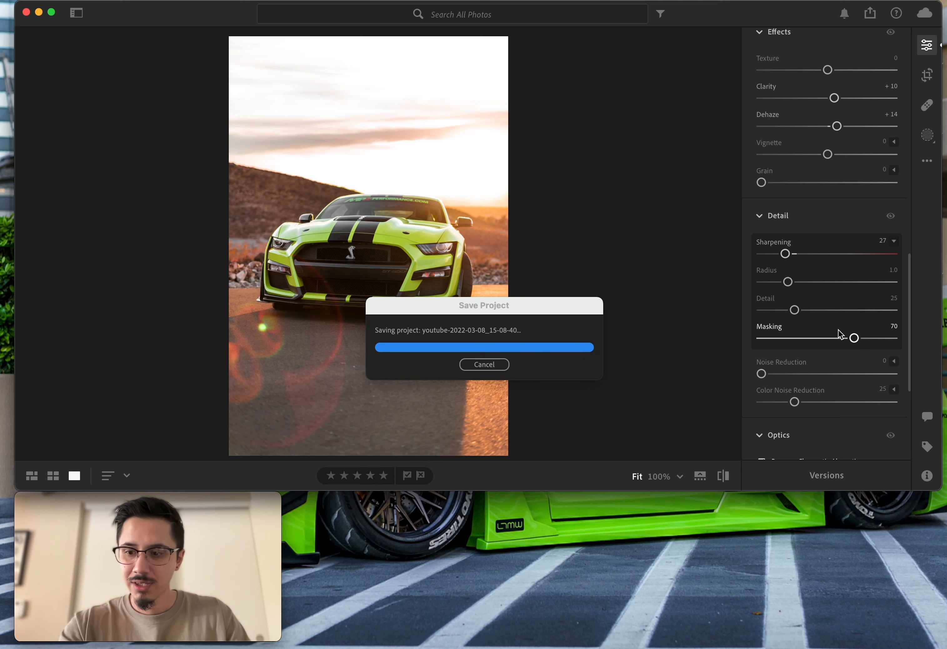
pyautogui.scroll(-5, 837, 332)
pyautogui.scroll(-2, 824, 327)
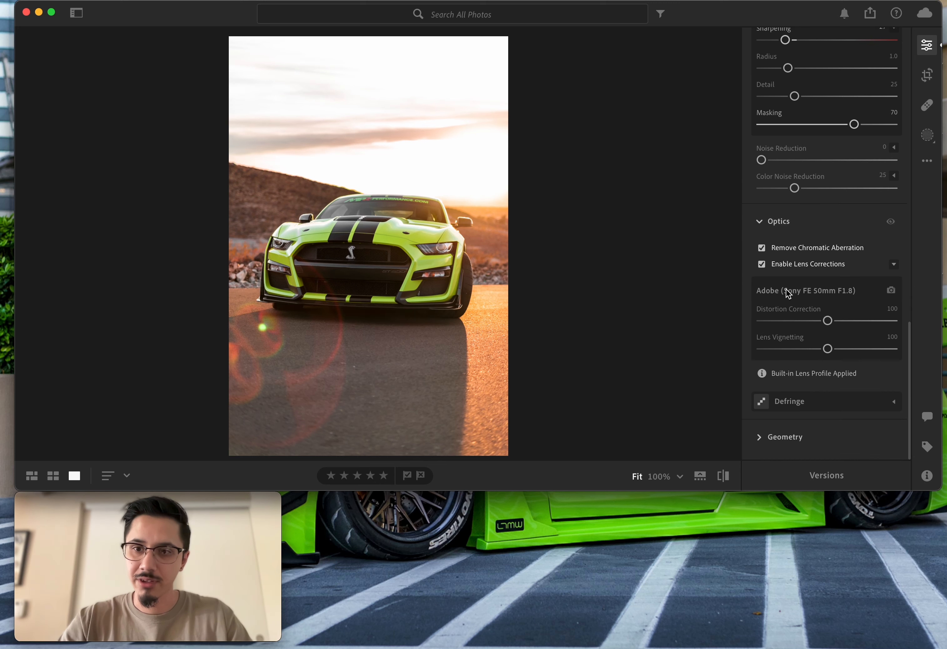
pyautogui.scroll(15, 788, 292)
pyautogui.click(926, 136)
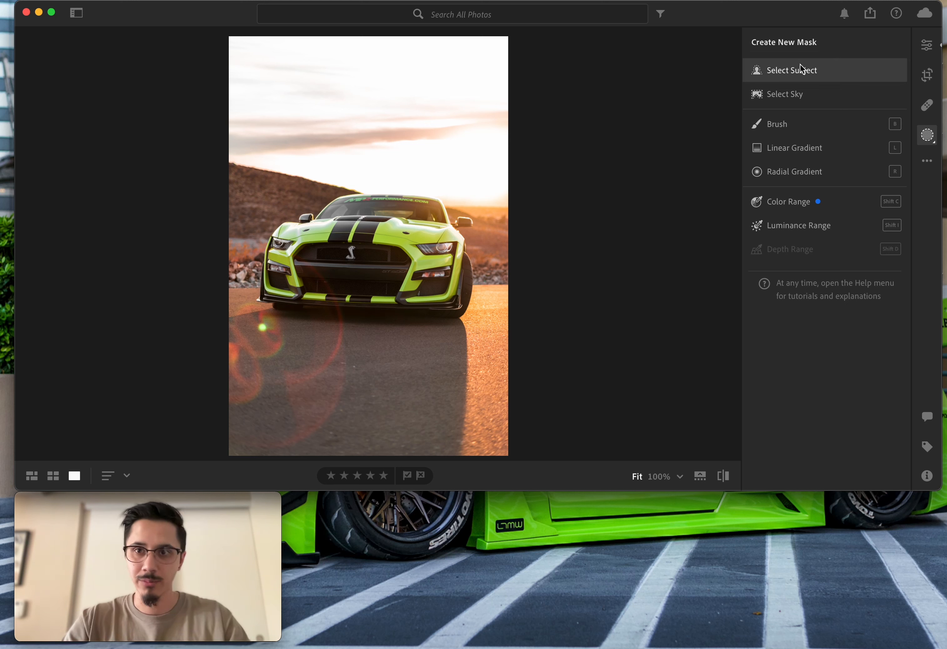
pyautogui.click(800, 72)
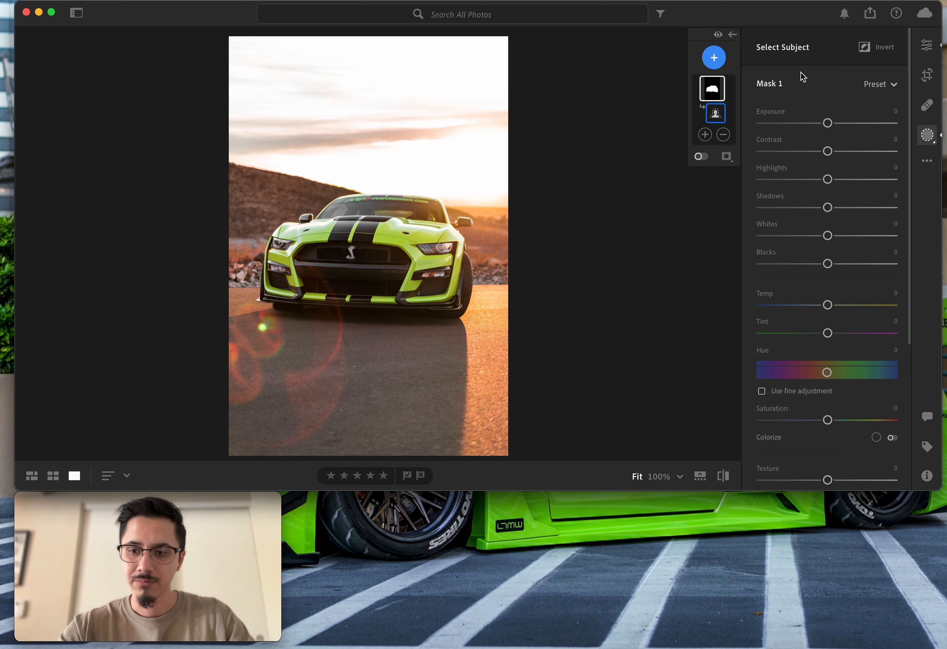
pyautogui.moveTo(701, 117)
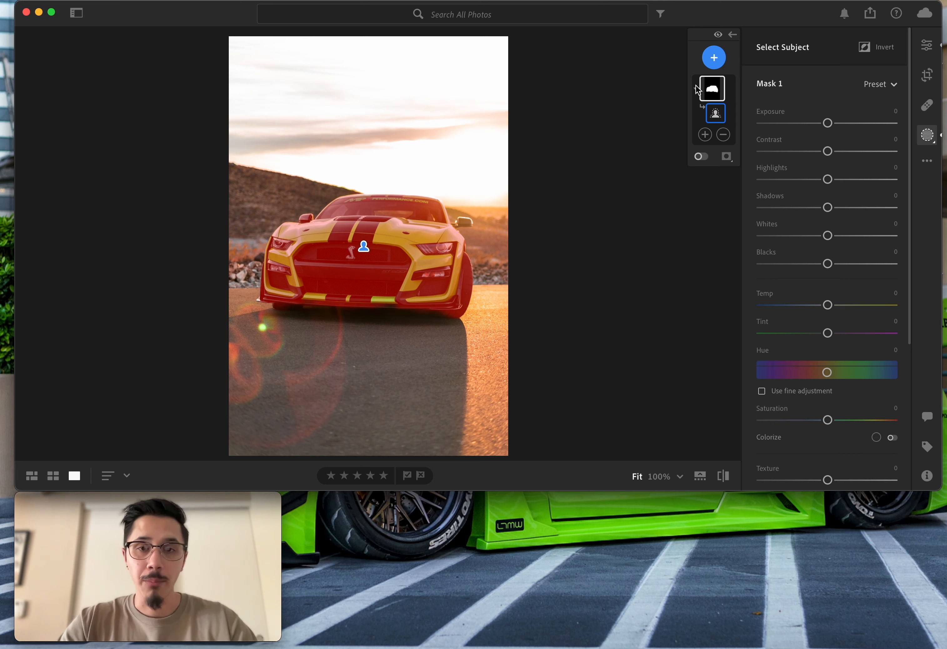
pyautogui.click(864, 47)
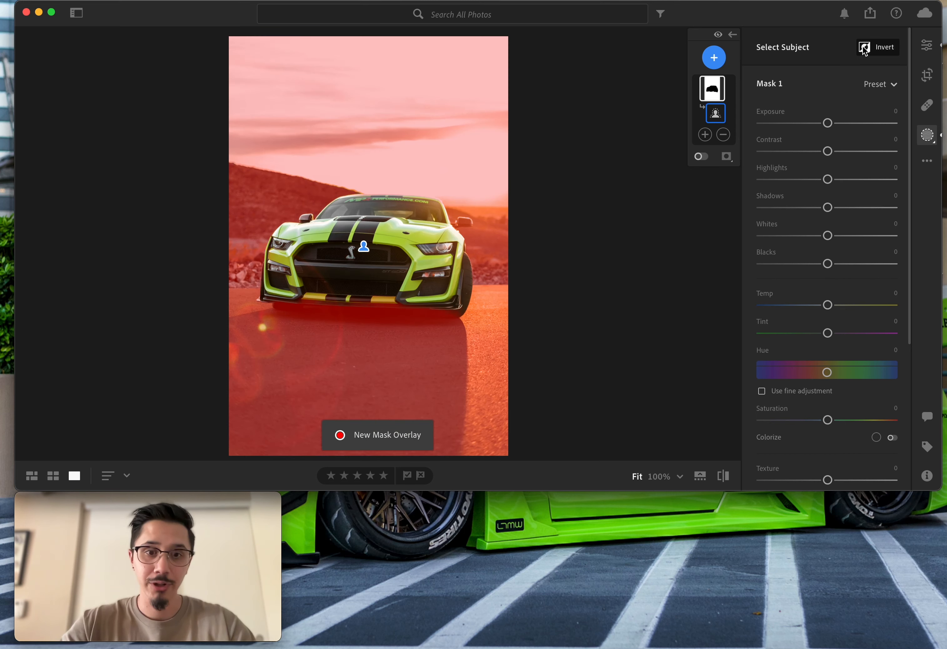
# Step: Subtract the missed area at the car's lower front from the background mask with a brush, and set the mask's Exposure to −0.16
pyautogui.click(724, 136)
pyautogui.click(762, 219)
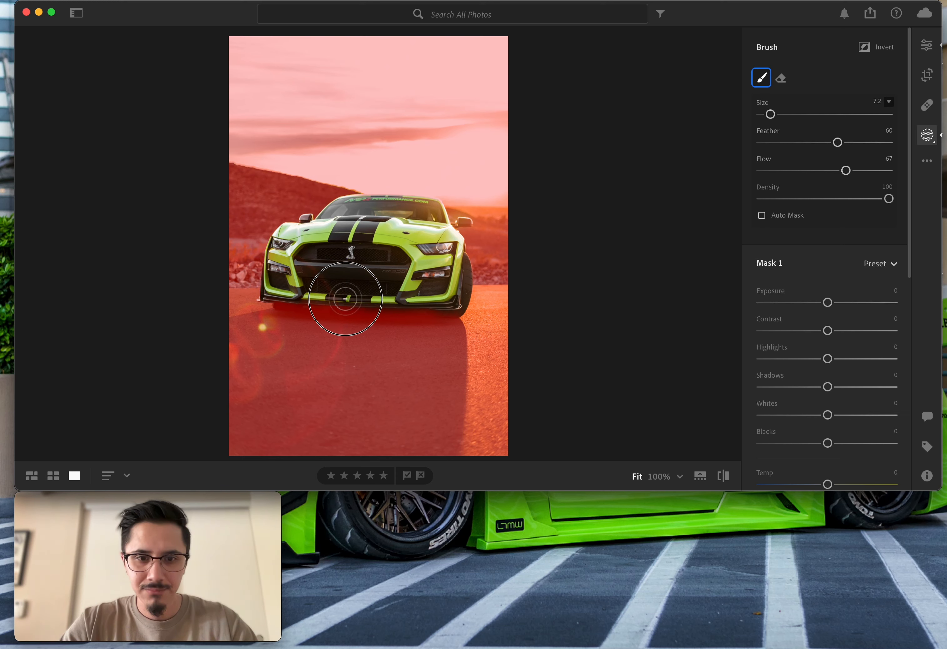
pyautogui.moveTo(829, 305)
pyautogui.mouseDown()
pyautogui.moveTo(789, 308)
pyautogui.moveTo(837, 311)
pyautogui.moveTo(826, 310)
pyautogui.mouseUp()
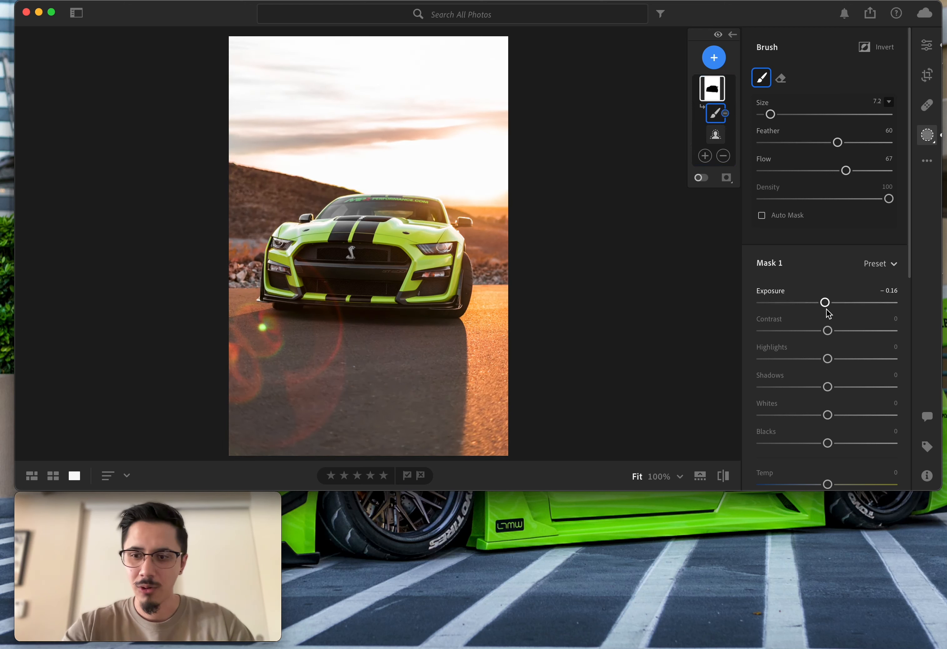
# Step: Create a second mask selecting the car as subject, with Exposure at +0.12 and Saturation at +16
pyautogui.click(714, 57)
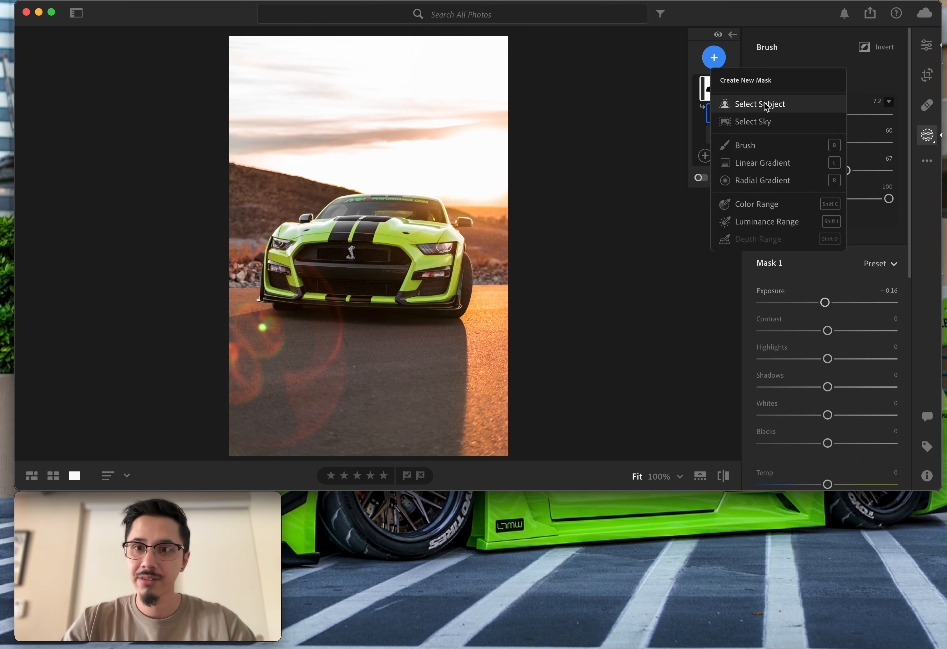
pyautogui.click(774, 108)
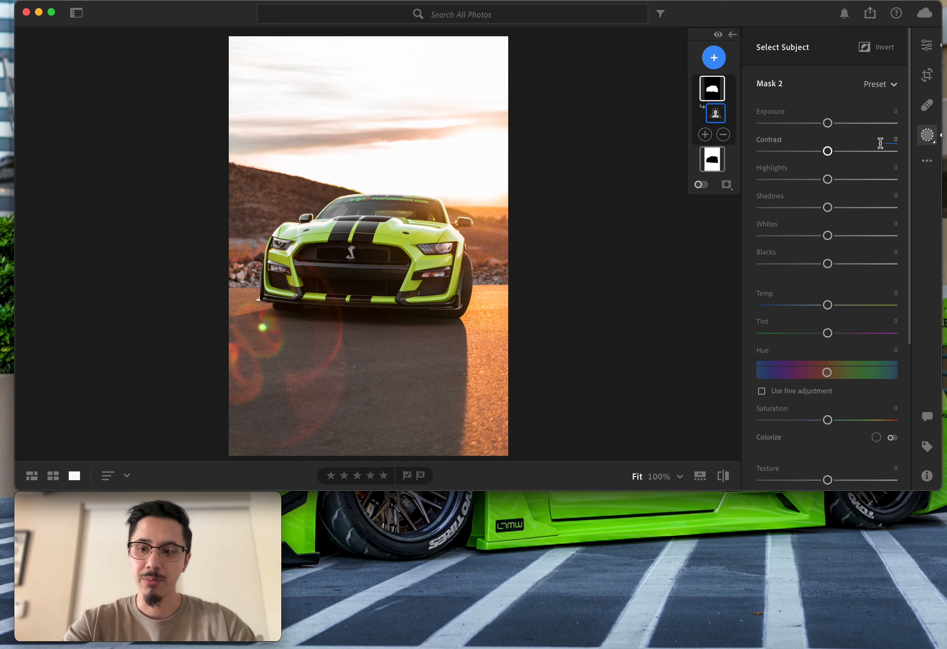
pyautogui.moveTo(828, 123); pyautogui.dragTo(831, 124)
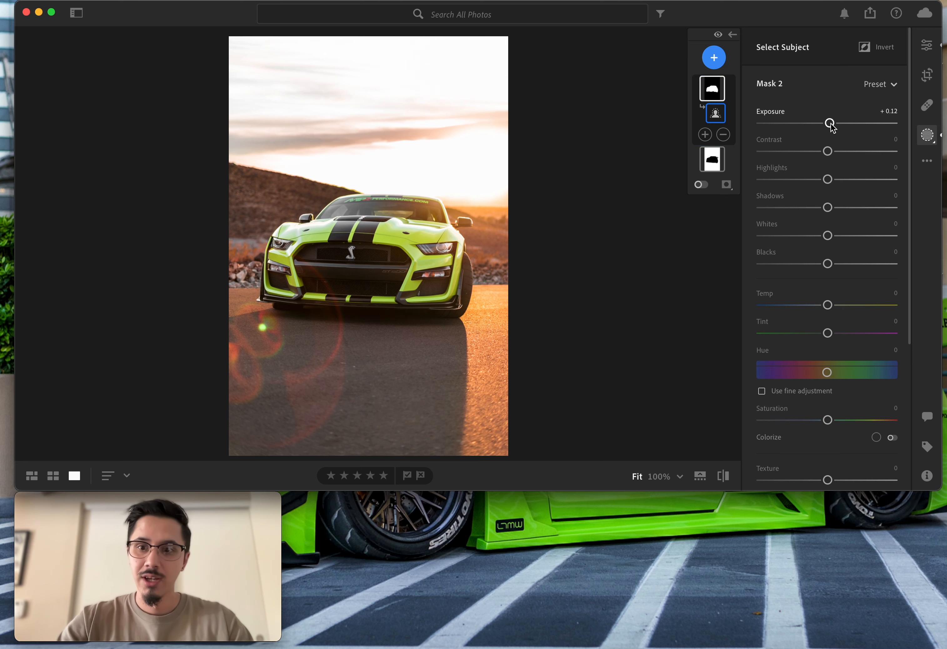
pyautogui.scroll(-3, 833, 129)
pyautogui.moveTo(826, 355); pyautogui.dragTo(838, 355)
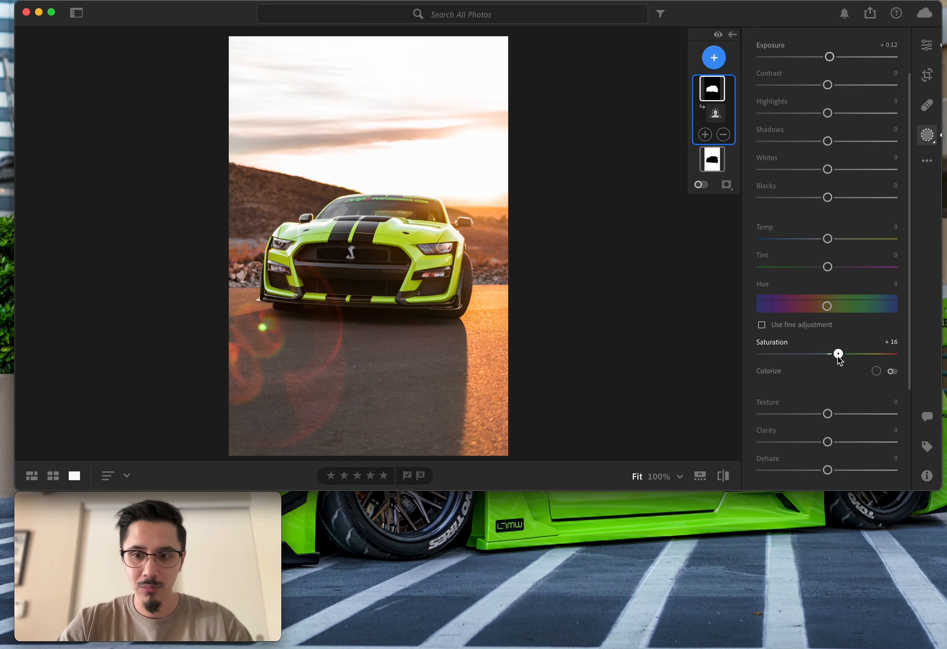
# Step: Set the car mask's Clarity to +15 and Contrast to +11
pyautogui.scroll(-3, 840, 361)
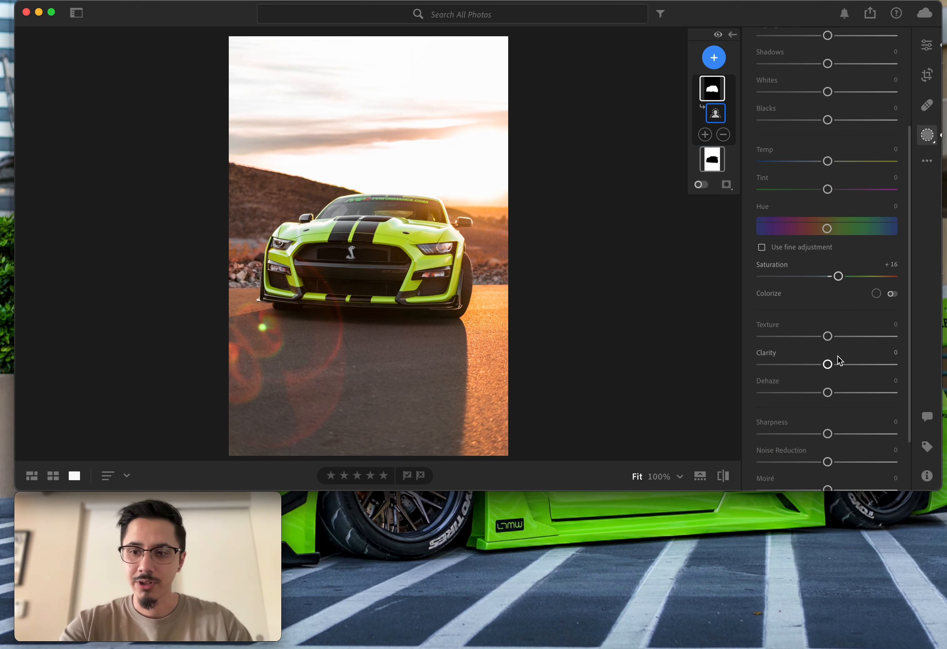
pyautogui.scroll(-4, 840, 360)
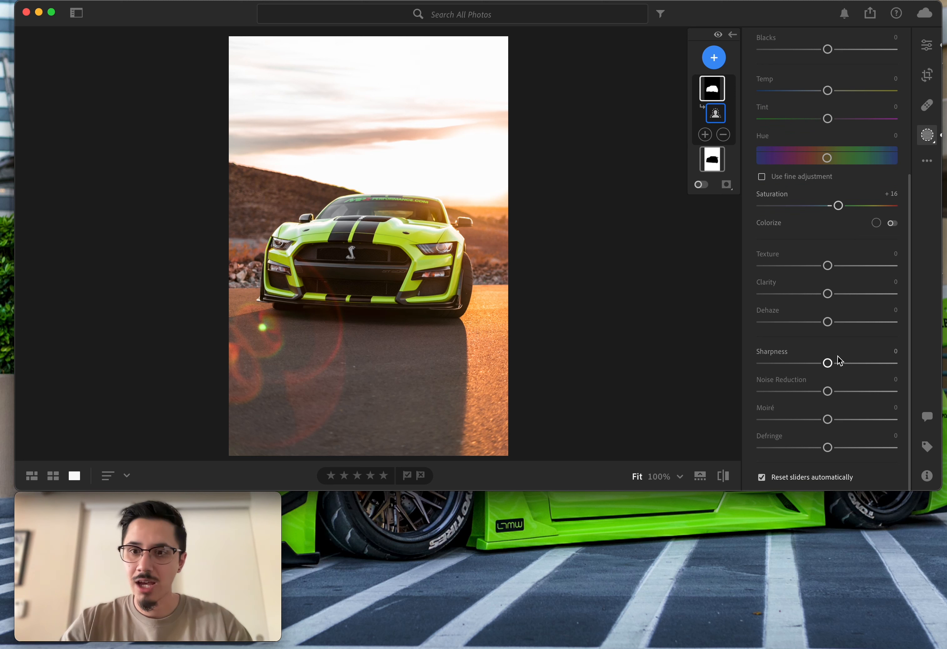
pyautogui.scroll(2, 840, 360)
pyautogui.scroll(-2, 840, 361)
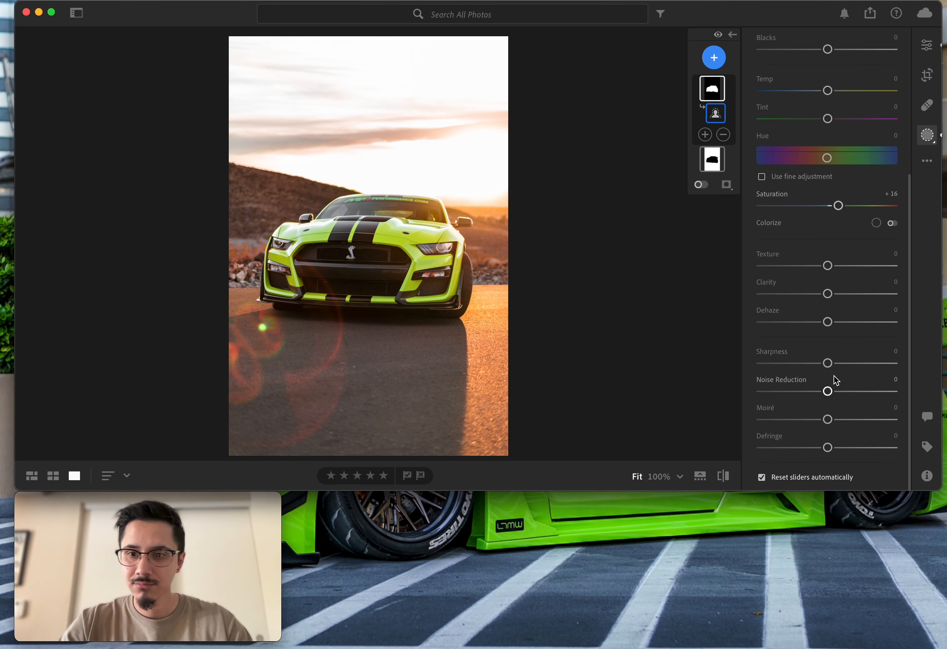
pyautogui.moveTo(828, 294); pyautogui.dragTo(837, 298)
pyautogui.scroll(5, 835, 321)
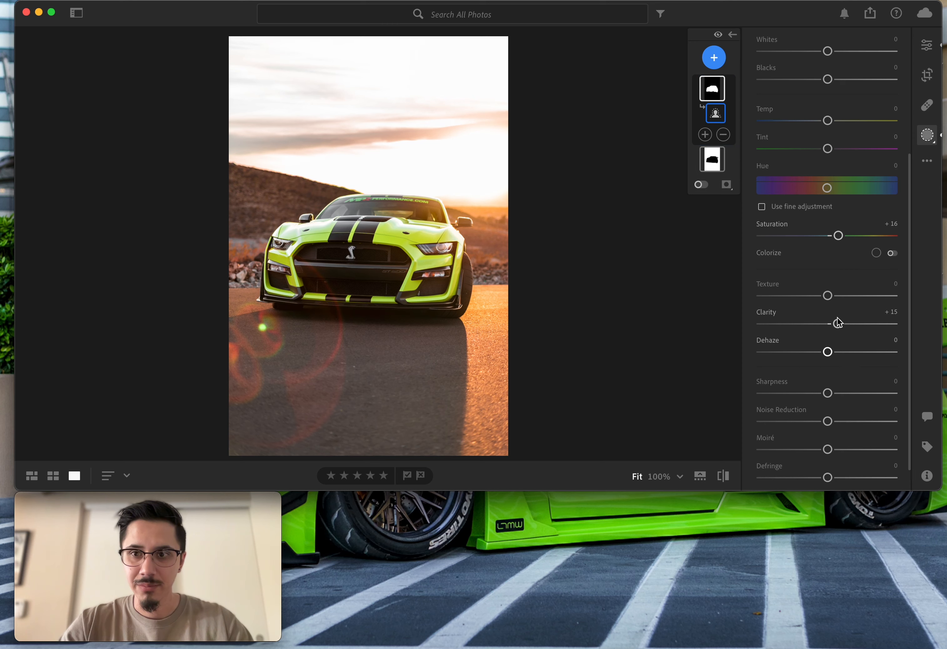
pyautogui.moveTo(827, 152); pyautogui.dragTo(836, 156)
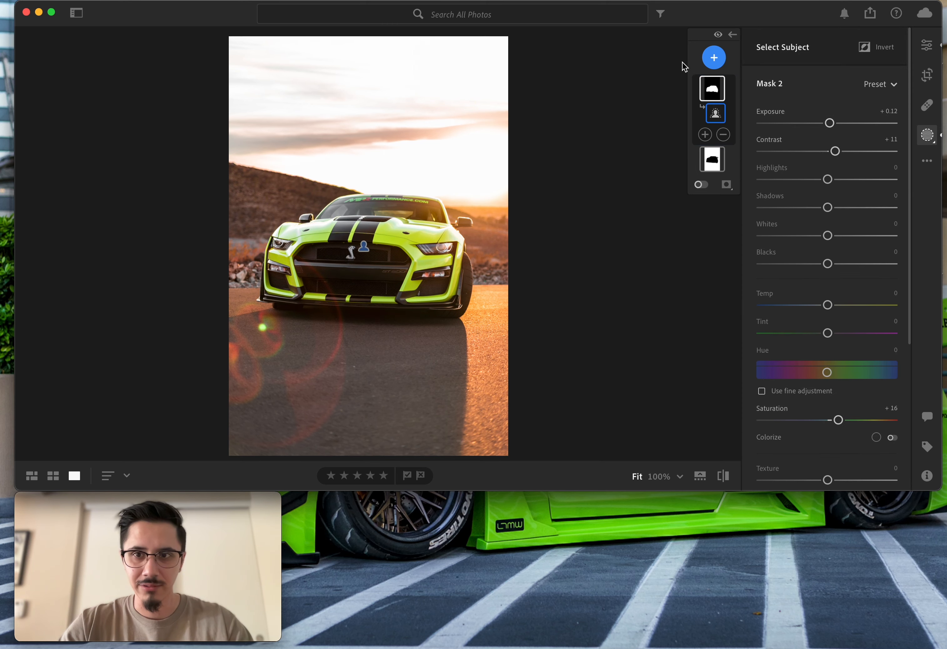
# Step: Create a mask selecting the sky, and set its Exposure to −0.88 and Highlights to −14
pyautogui.click(714, 58)
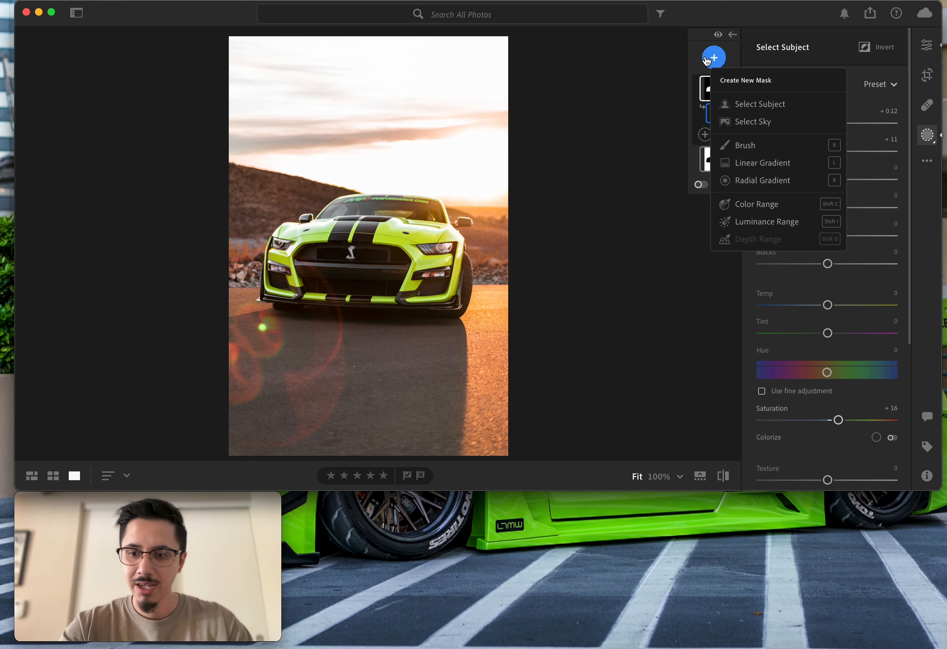
pyautogui.click(800, 120)
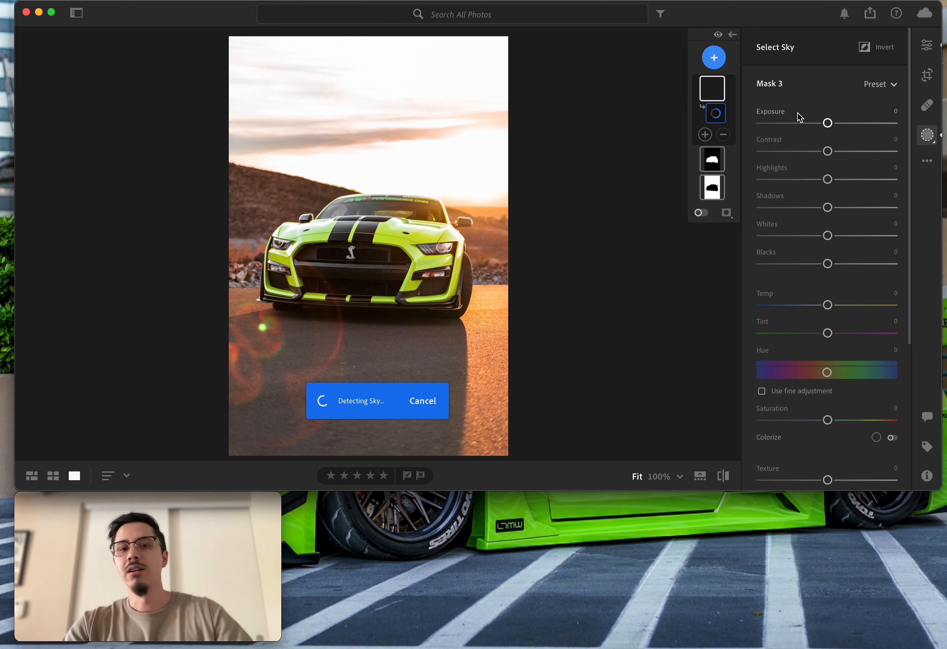
pyautogui.moveTo(827, 123); pyautogui.dragTo(813, 124)
pyautogui.moveTo(826, 180)
pyautogui.mouseDown()
pyautogui.moveTo(786, 178)
pyautogui.moveTo(831, 193)
pyautogui.moveTo(804, 192)
pyautogui.moveTo(820, 192)
pyautogui.mouseUp()
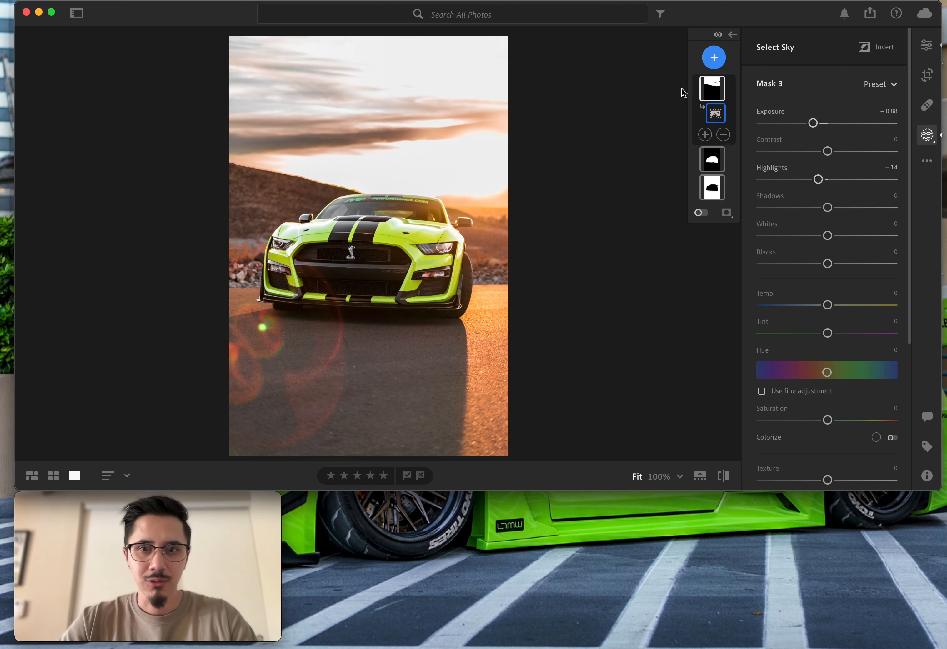
# Step: Create a linear gradient mask over the road, fading upward from the photo's lower edge to the front of the car
pyautogui.click(712, 57)
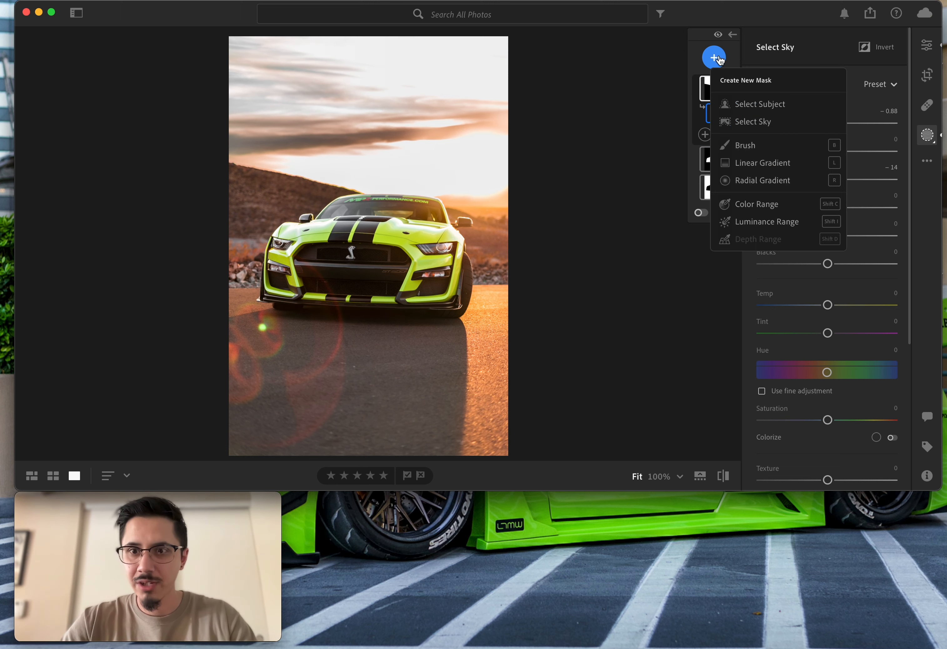
pyautogui.click(800, 161)
pyautogui.moveTo(450, 430); pyautogui.dragTo(444, 294)
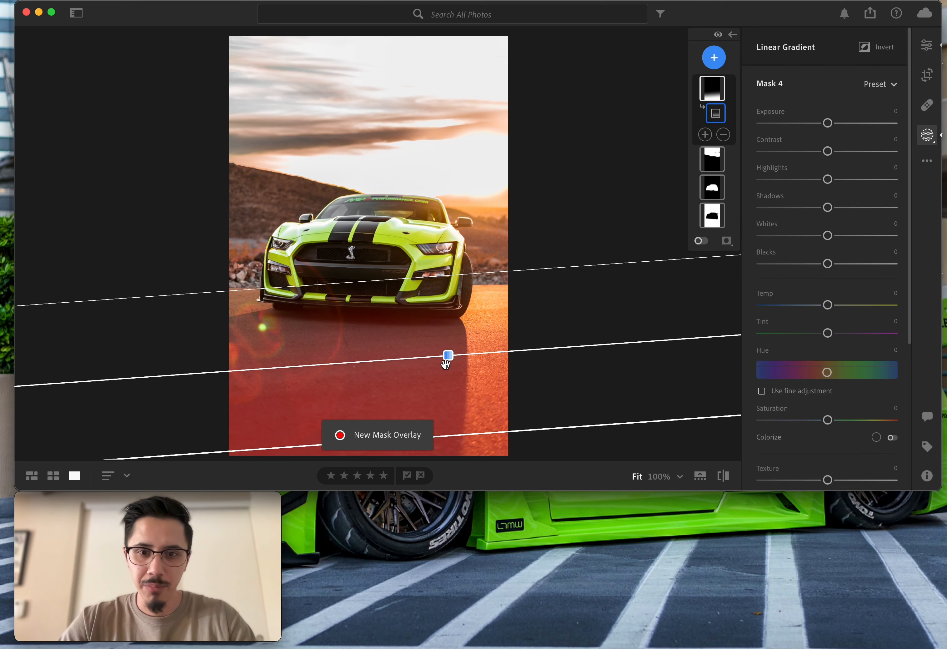
pyautogui.moveTo(447, 356); pyautogui.dragTo(447, 325)
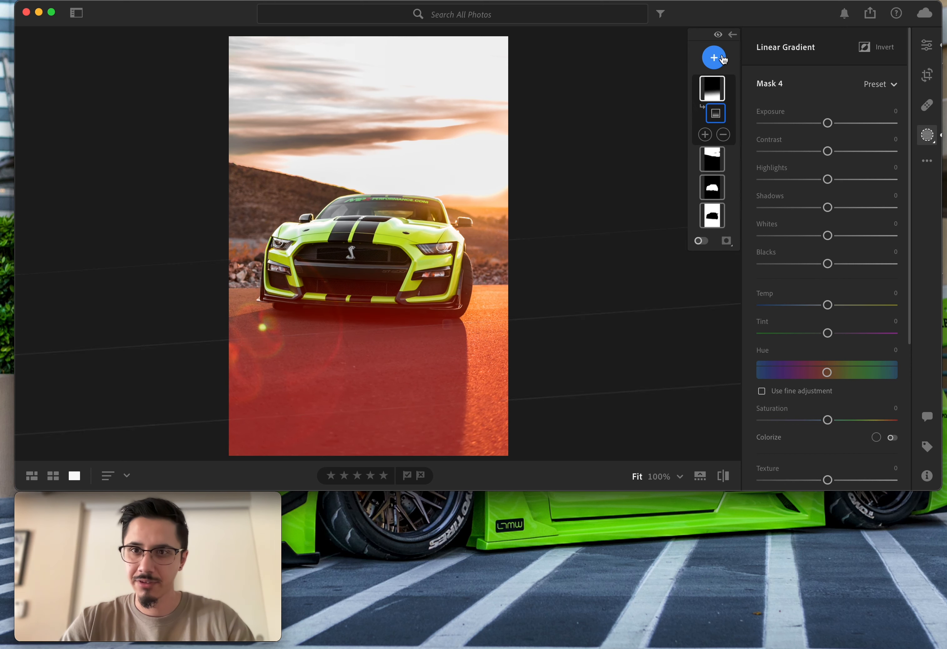
# Step: Subtract the car from the road gradient mask with Select Subject and shift the gradient slightly sideways
pyautogui.click(723, 134)
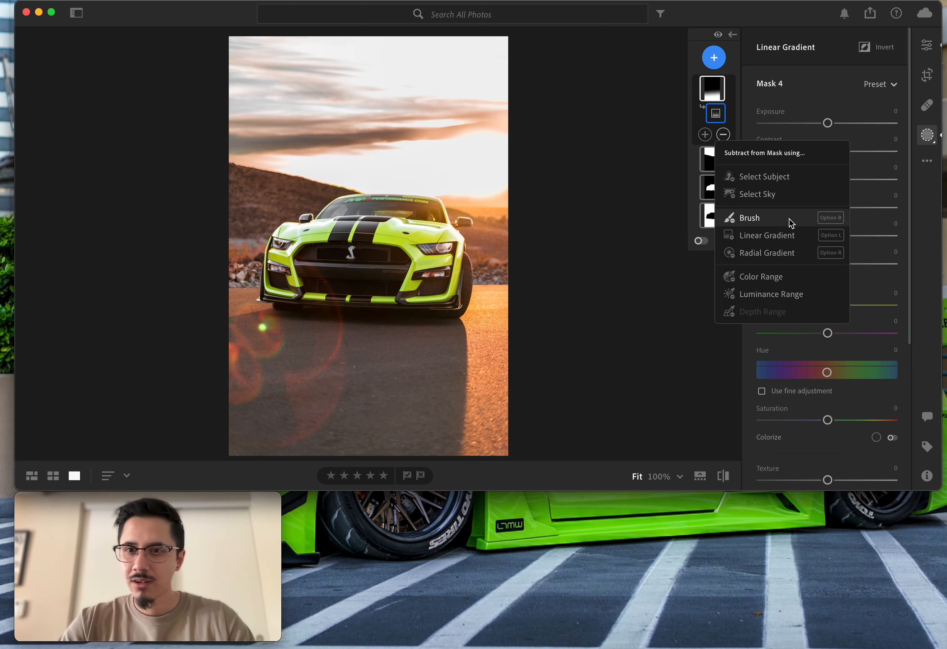
pyautogui.click(787, 183)
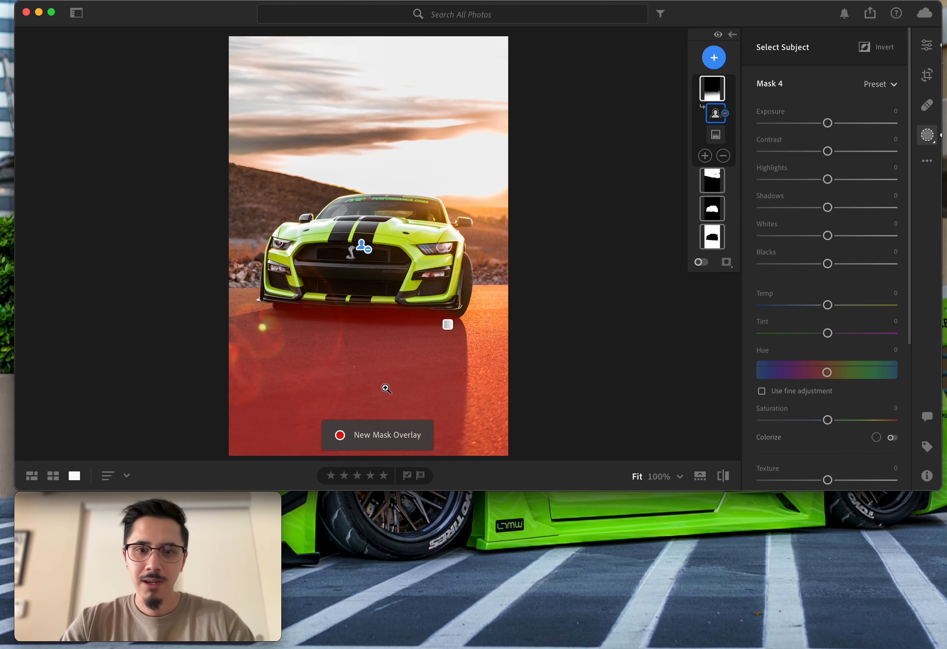
pyautogui.moveTo(447, 324)
pyautogui.mouseDown()
pyautogui.moveTo(454, 165)
pyautogui.moveTo(439, 205)
pyautogui.moveTo(440, 194)
pyautogui.moveTo(442, 320)
pyautogui.mouseUp()
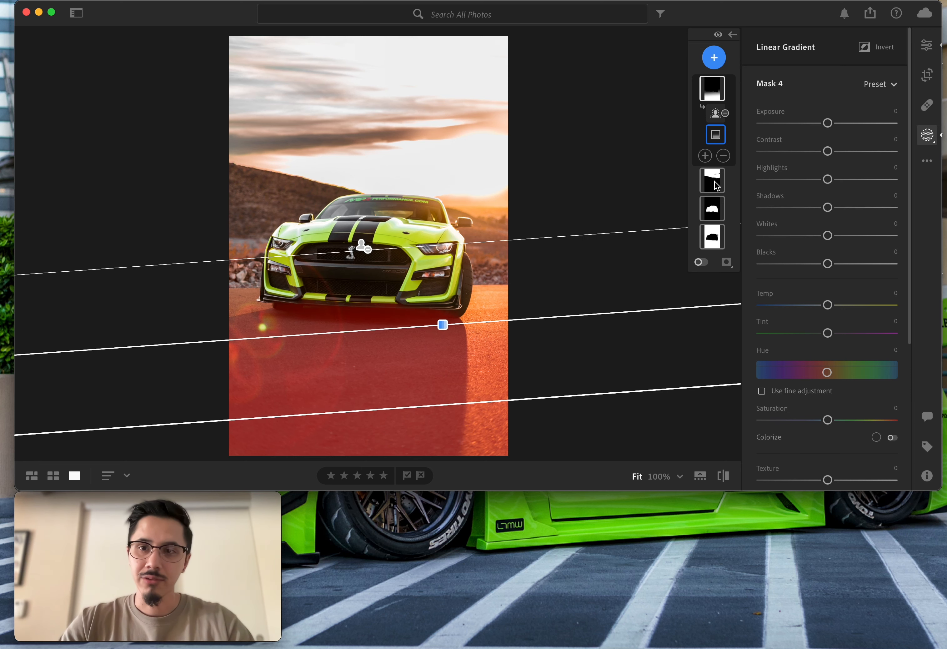
# Step: Lower the road gradient mask's Exposure slightly and set its Texture to +100
pyautogui.moveTo(827, 125); pyautogui.dragTo(822, 131)
pyautogui.scroll(-5, 829, 231)
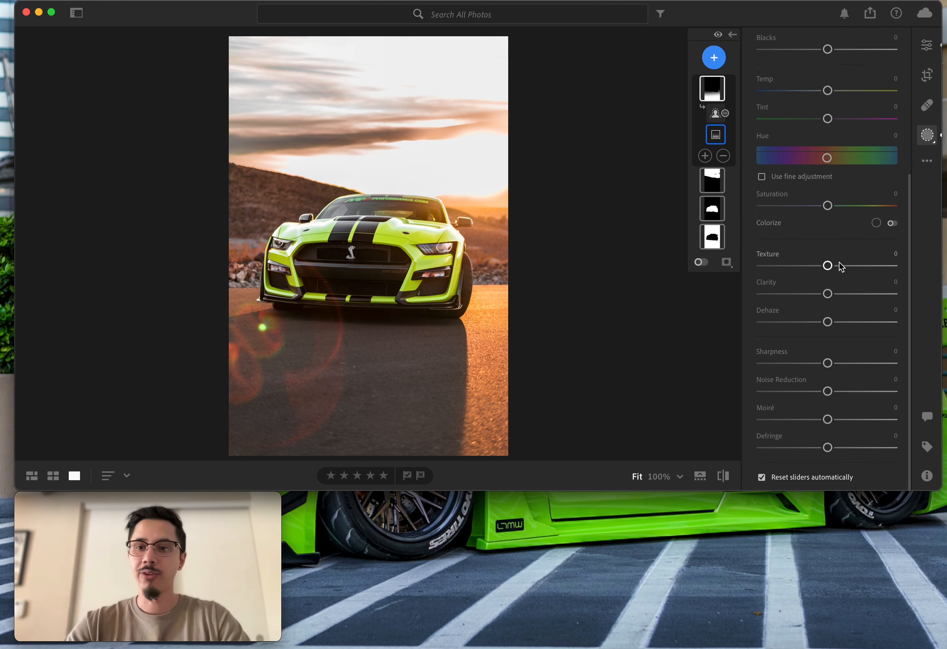
pyautogui.moveTo(829, 268); pyautogui.dragTo(922, 282)
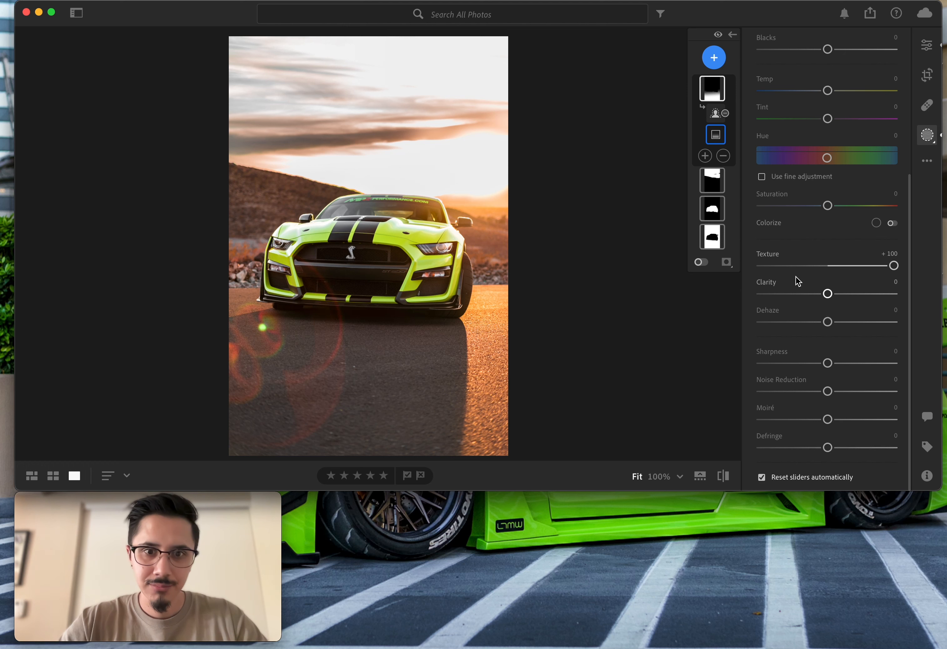
# Step: Reset the car mask's Exposure to 0 and set the background mask's Exposure to −0.28
pyautogui.click(717, 211)
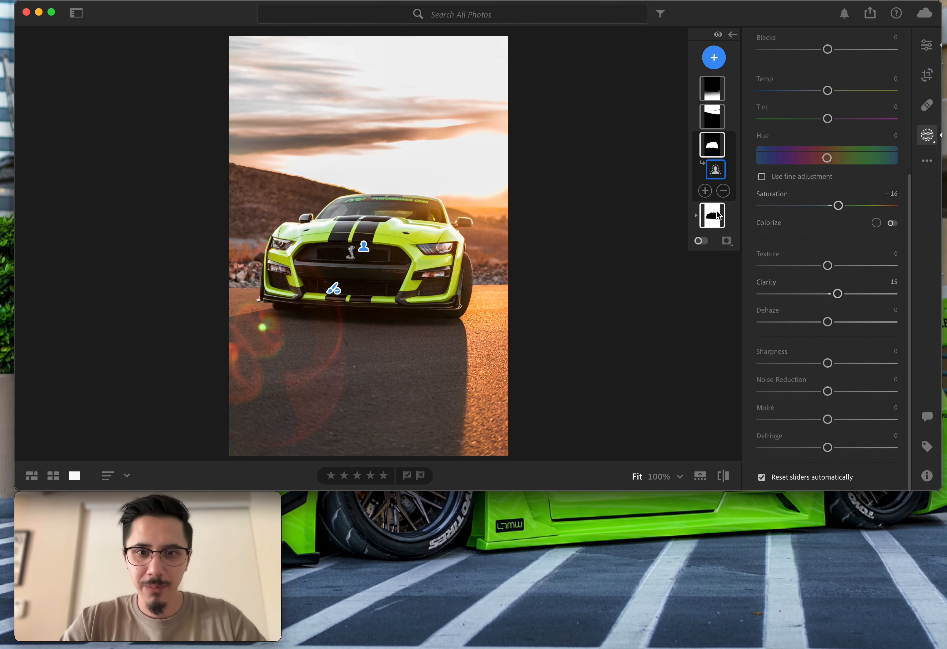
pyautogui.scroll(5, 814, 263)
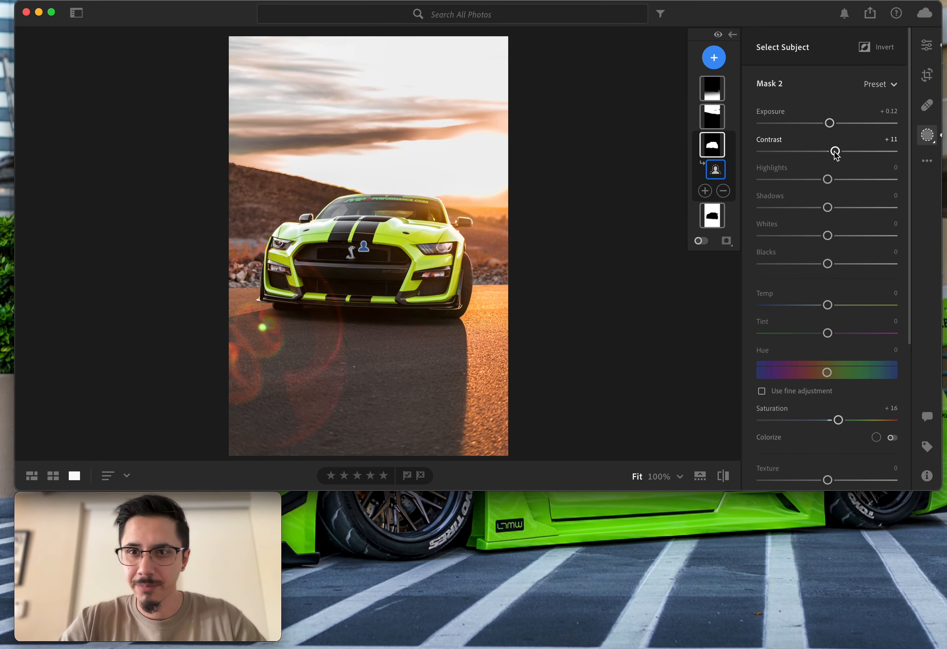
pyautogui.doubleClick(829, 124)
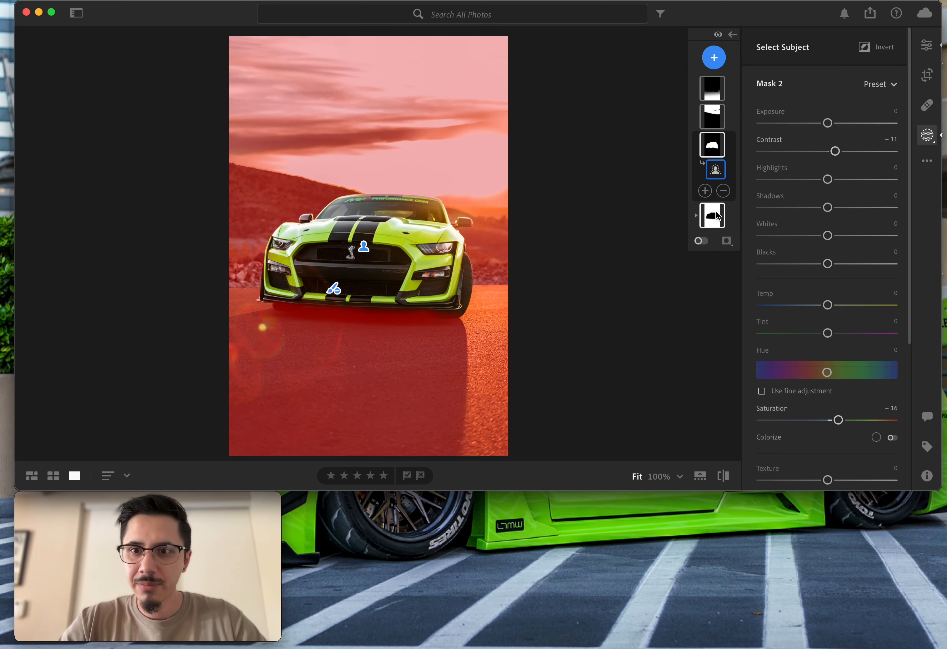
pyautogui.click(363, 247)
pyautogui.moveTo(825, 85); pyautogui.dragTo(826, 90)
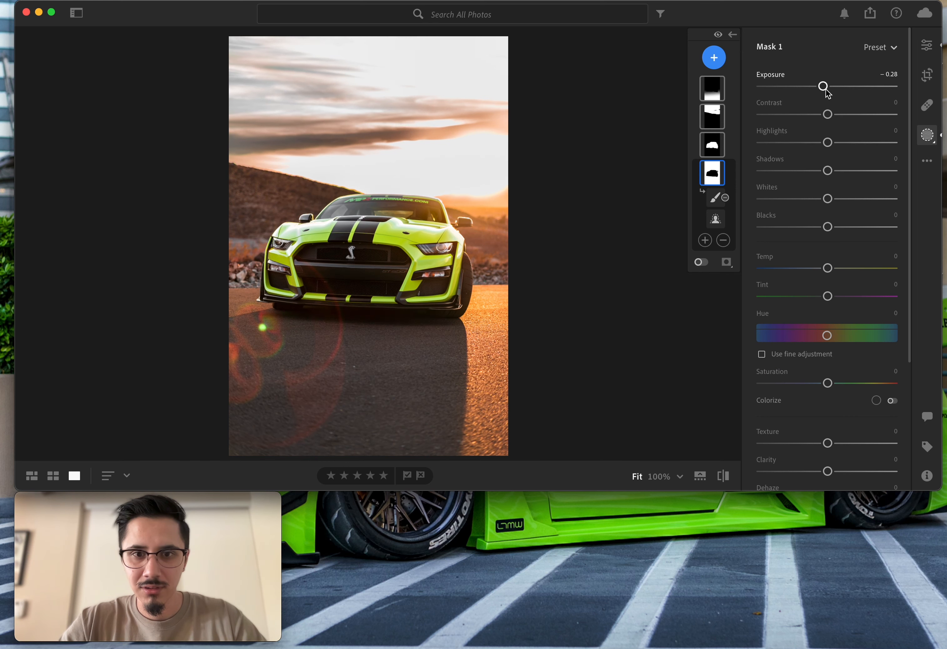
# Step: Return to the overall photo adjustments and set the white balance Temp to 6,639
pyautogui.click(929, 47)
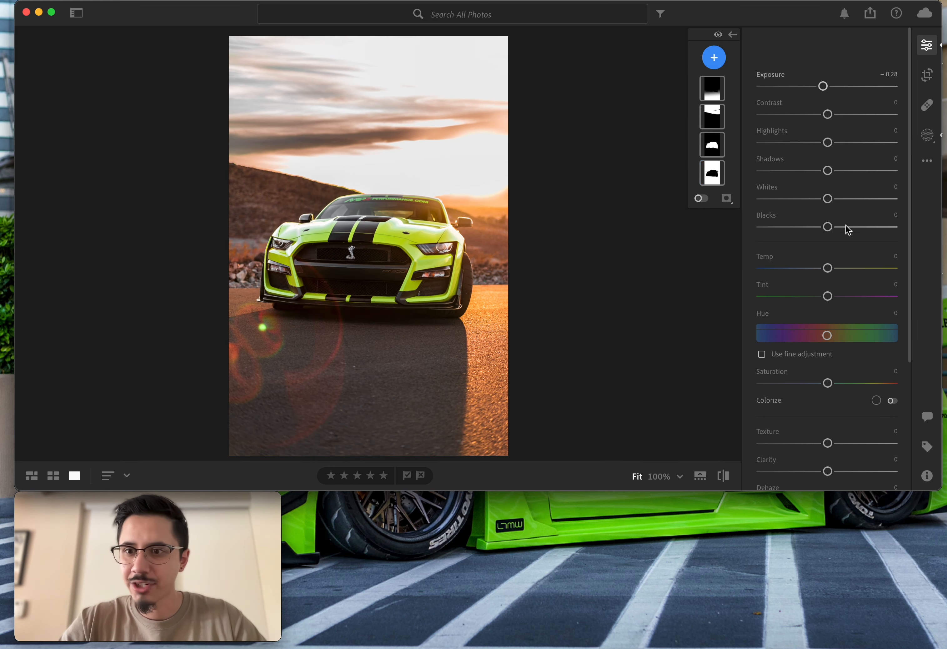
pyautogui.moveTo(818, 367); pyautogui.dragTo(822, 366)
pyautogui.click(821, 367)
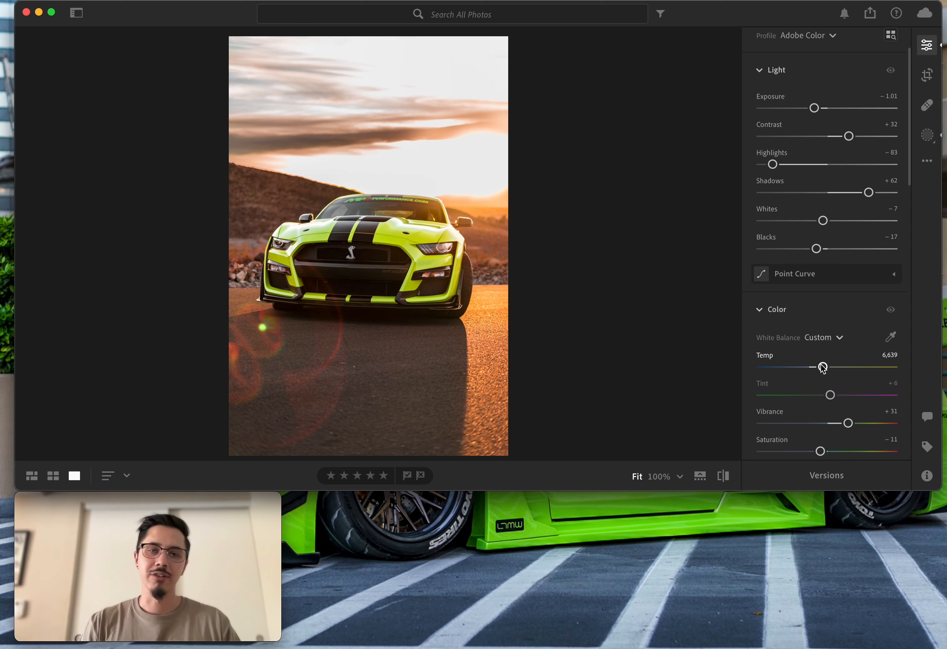
# Step: Try a 4 x 5 crop framing the car around the middle of the photo
pyautogui.click(926, 76)
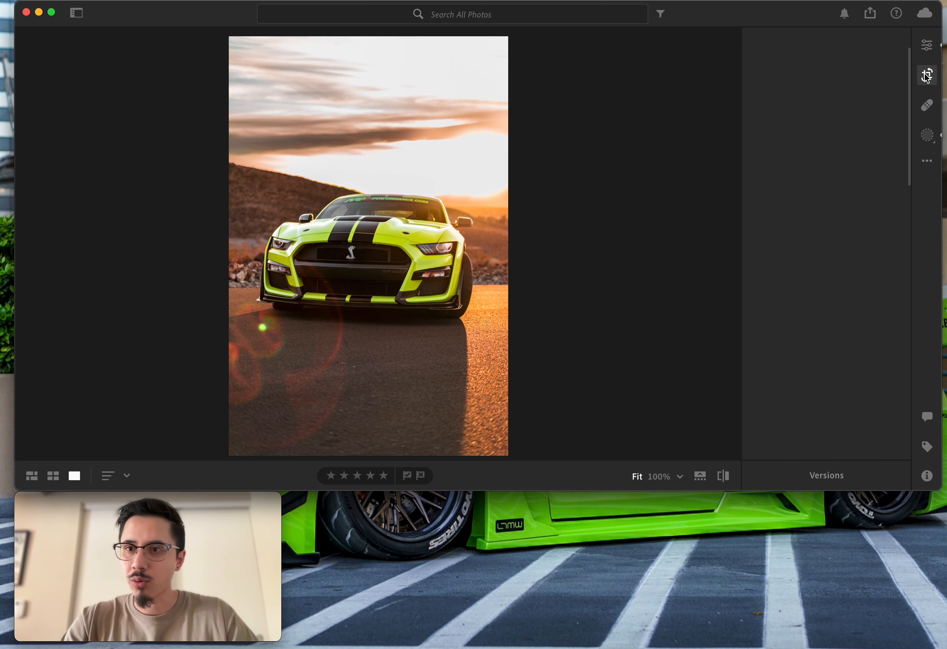
pyautogui.click(834, 71)
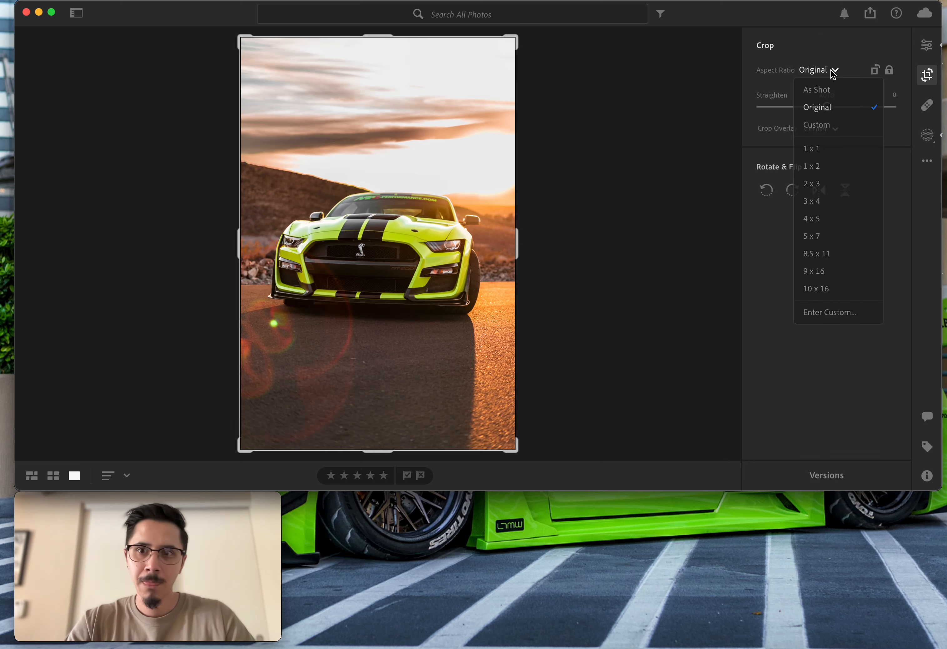
pyautogui.click(868, 221)
pyautogui.moveTo(471, 247); pyautogui.dragTo(471, 246)
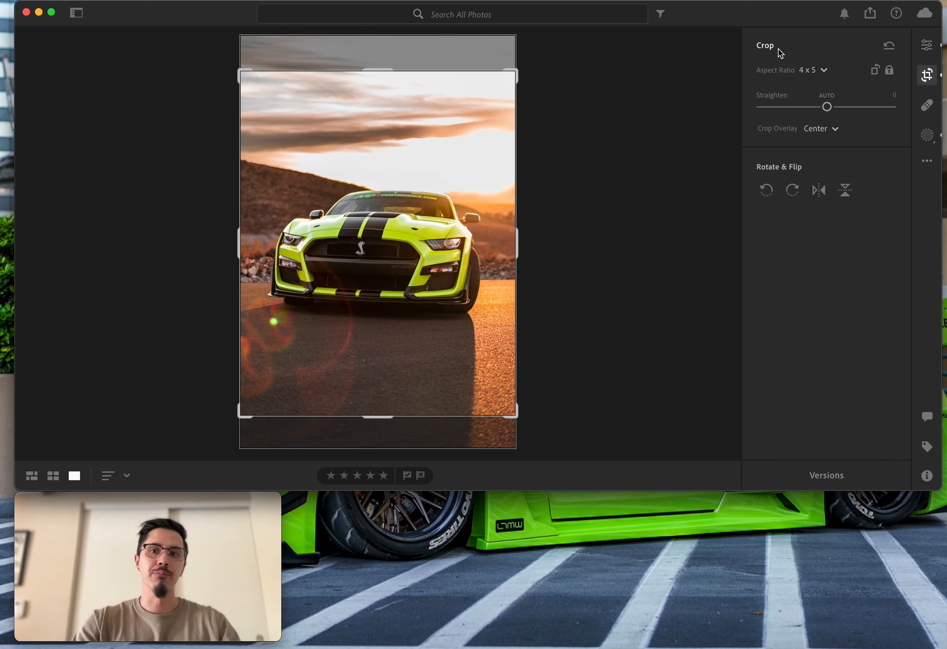
# Step: Crop the photo to a 9 x 16 aspect ratio at full height, framing the whole car within the width
pyautogui.click(817, 71)
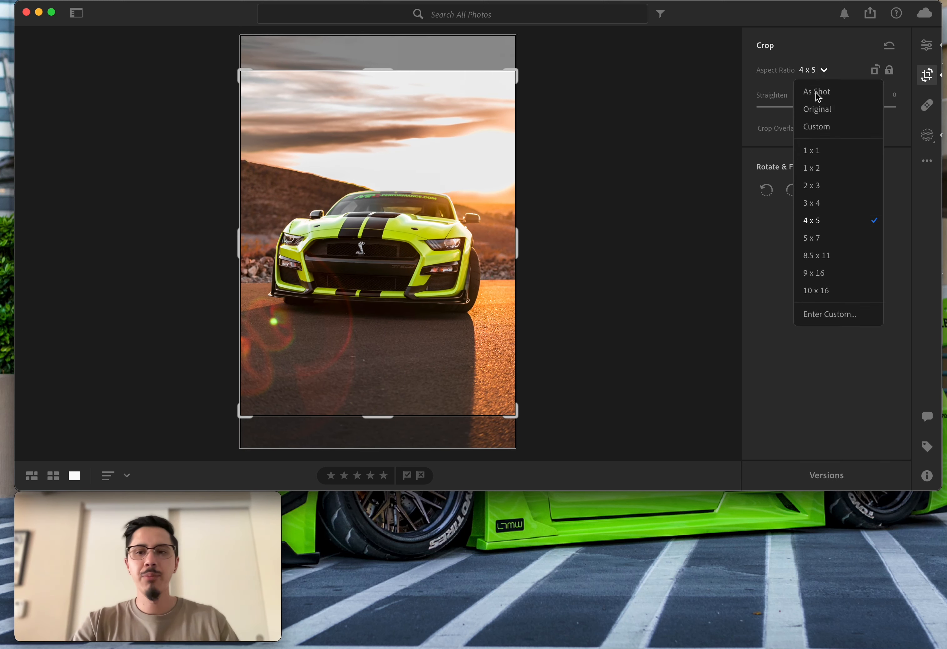
pyautogui.click(838, 272)
pyautogui.moveTo(392, 235); pyautogui.dragTo(418, 214)
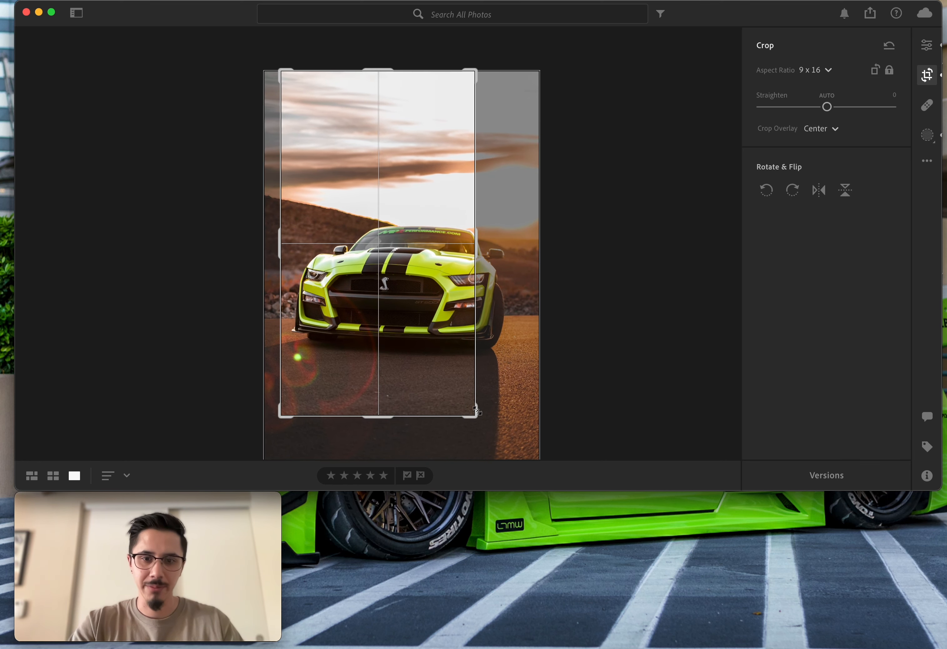
pyautogui.moveTo(505, 429); pyautogui.dragTo(535, 448)
pyautogui.moveTo(380, 364); pyautogui.dragTo(383, 363)
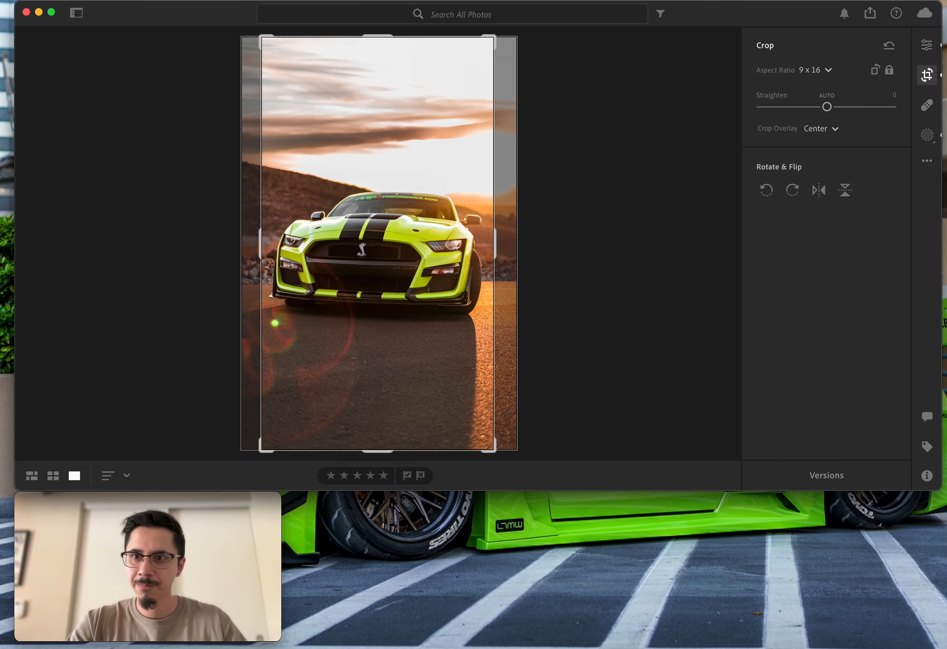
pyautogui.click(927, 76)
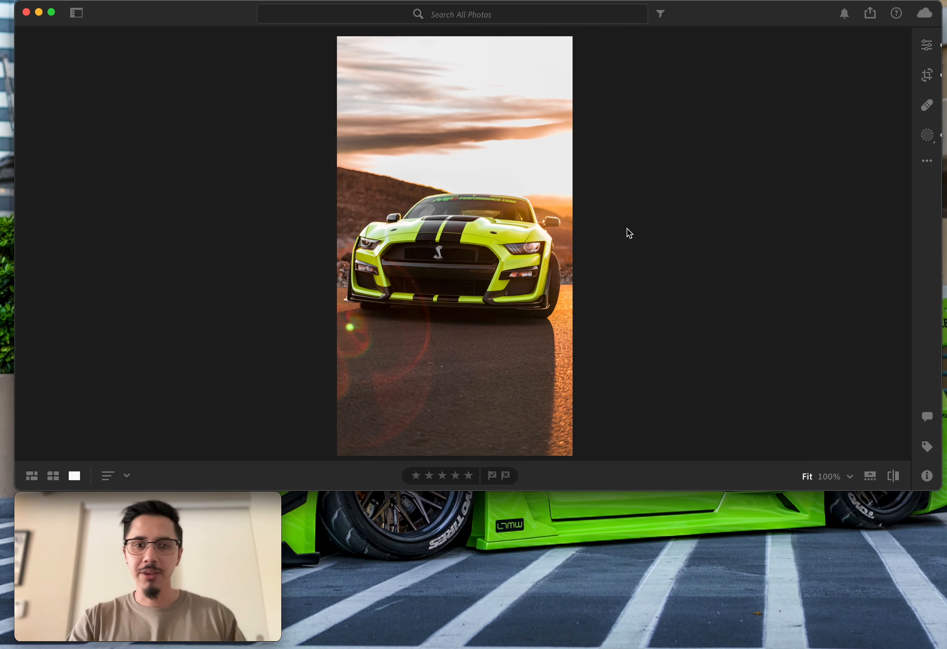
# Step: Compare the edited photo with the original twice, finishing on the edited version
pyautogui.press('\\')
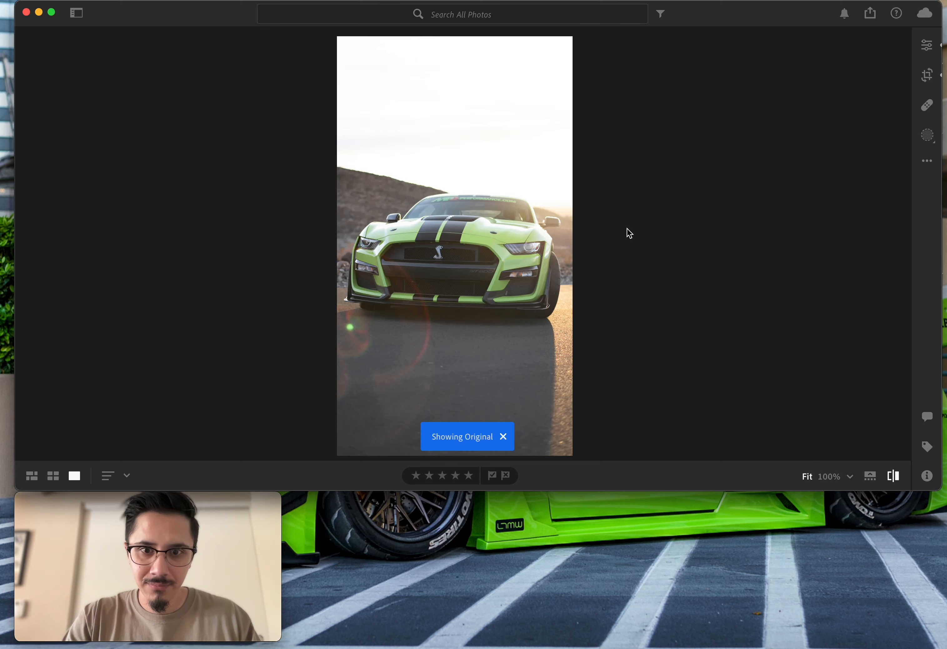
pyautogui.press('\\')
pyautogui.press('\\')
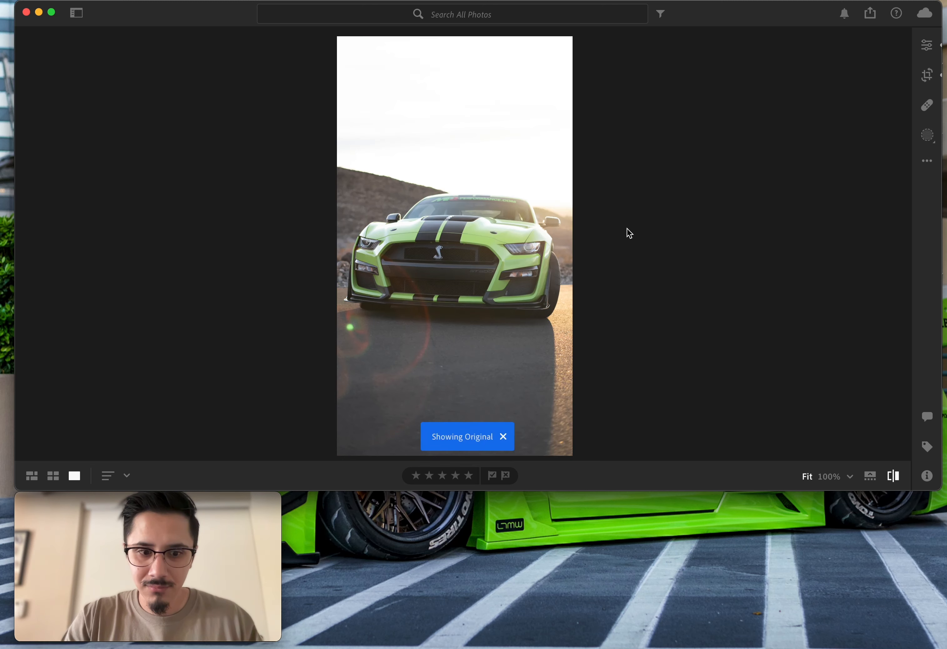
pyautogui.press('\\')
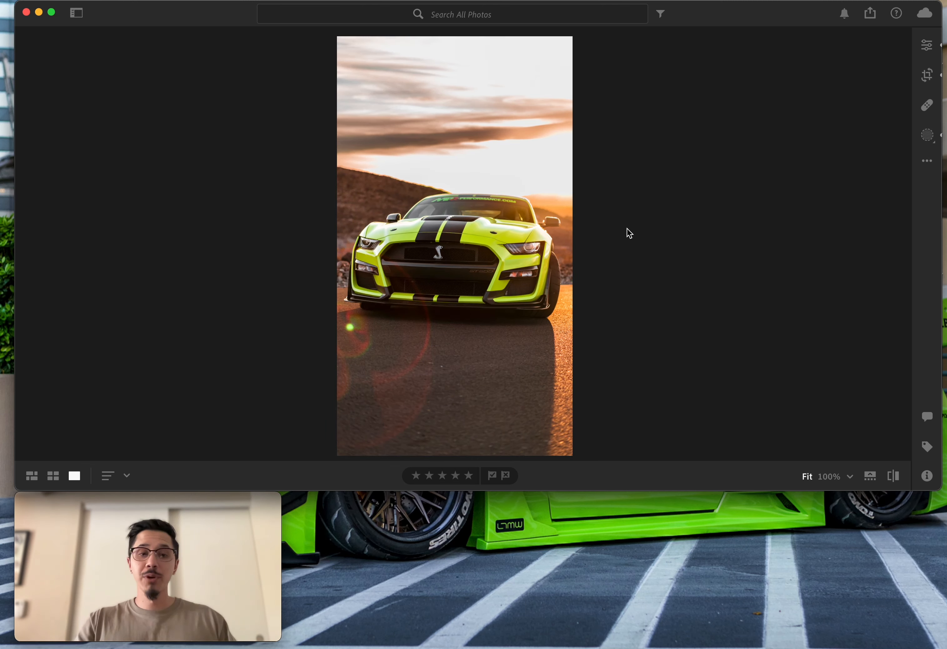